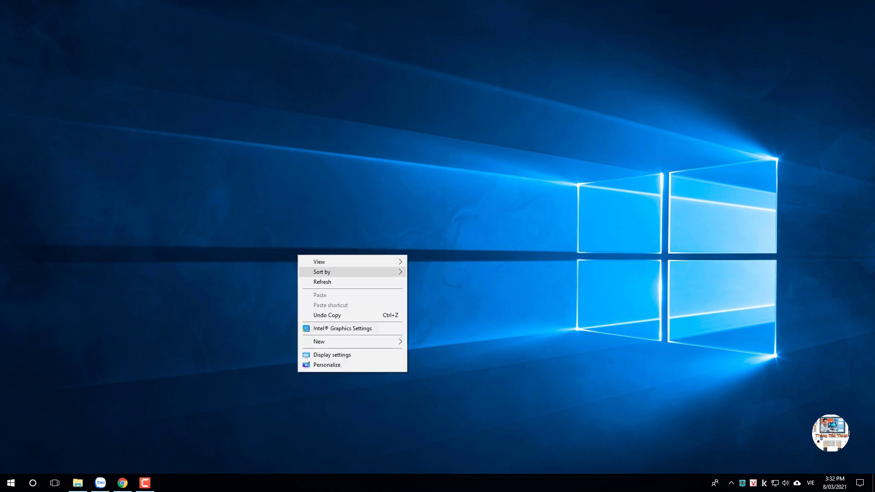
# - Switch to File Explorer and check the properties of the Windows10x64-GBT (C:) drive for used and free space
pyautogui.click(319, 282)
pyautogui.click(78, 483)
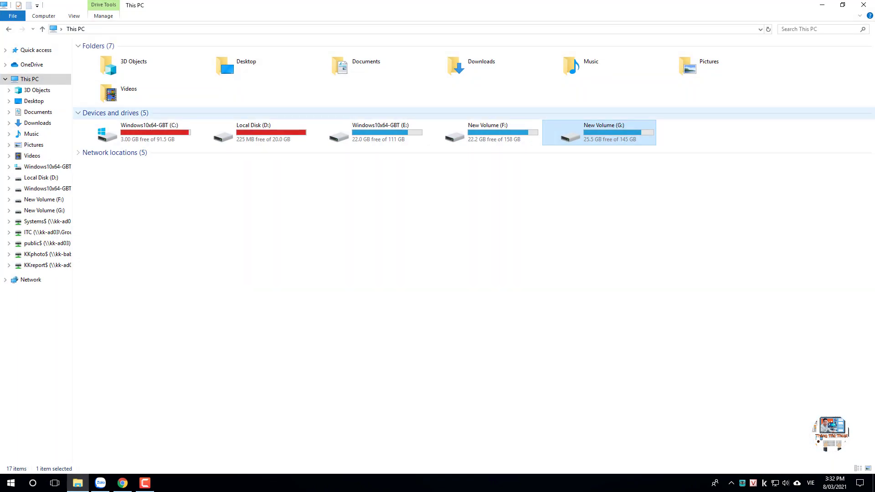
pyautogui.click(141, 133)
pyautogui.click(253, 132)
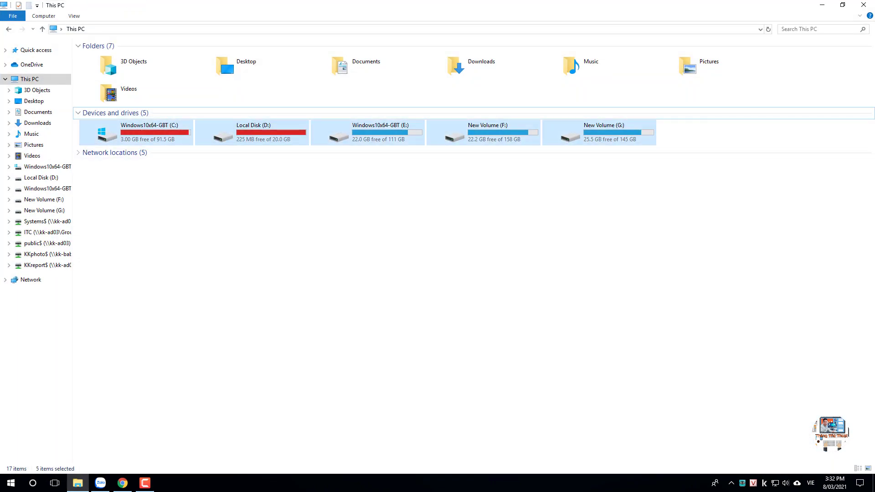
pyautogui.rightClick(146, 138)
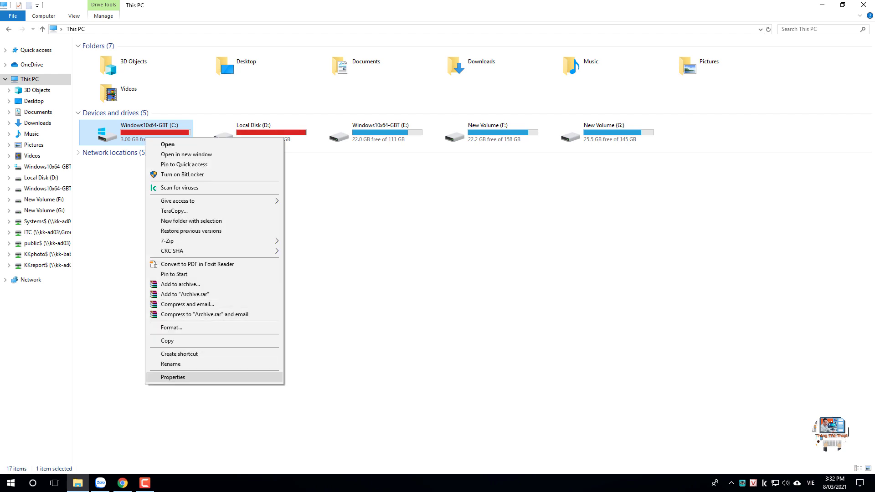
pyautogui.click(173, 377)
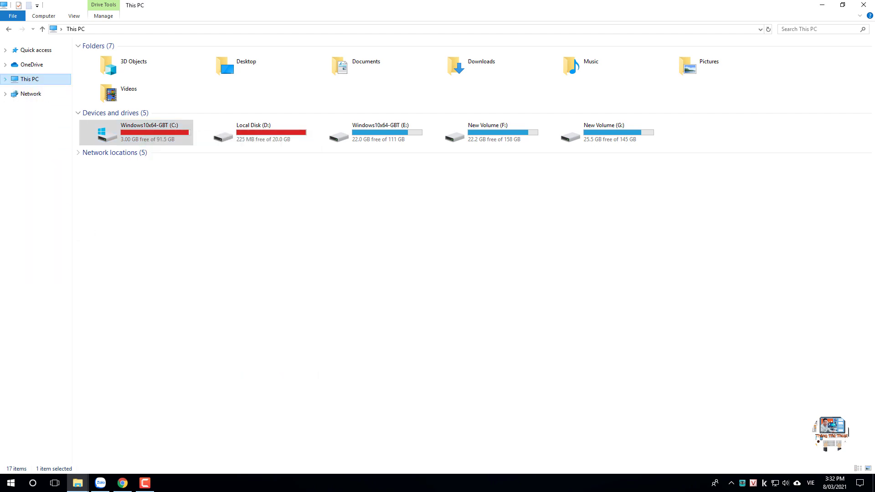
pyautogui.rightClick(146, 137)
pyautogui.click(173, 376)
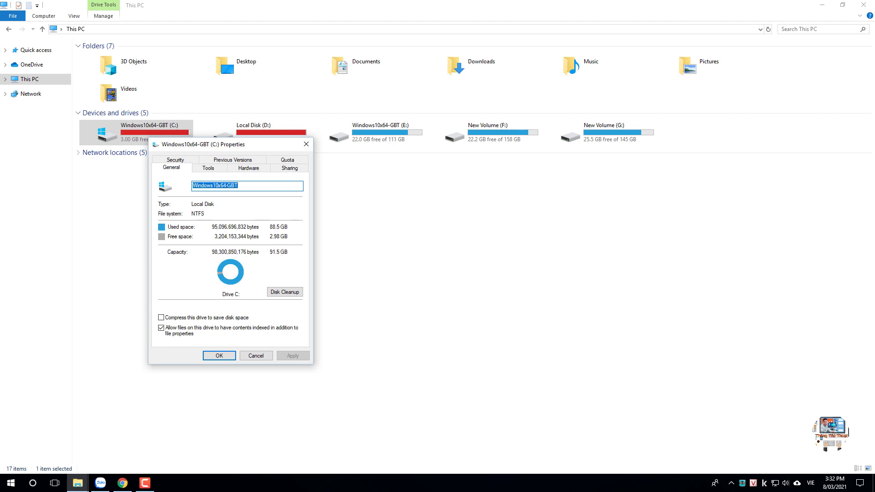
pyautogui.click(306, 144)
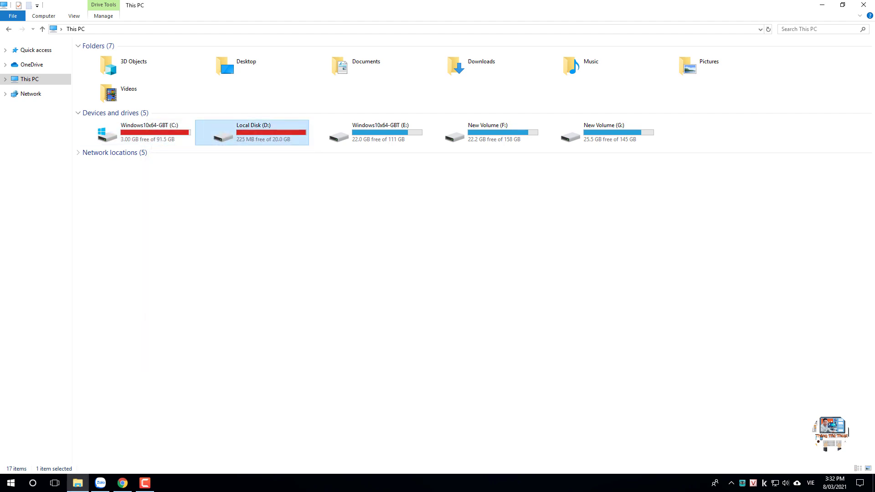
# - Check the used and free space of Local Disk (D:) in its properties, and minimize File Explorer
pyautogui.rightClick(263, 132)
pyautogui.click(292, 382)
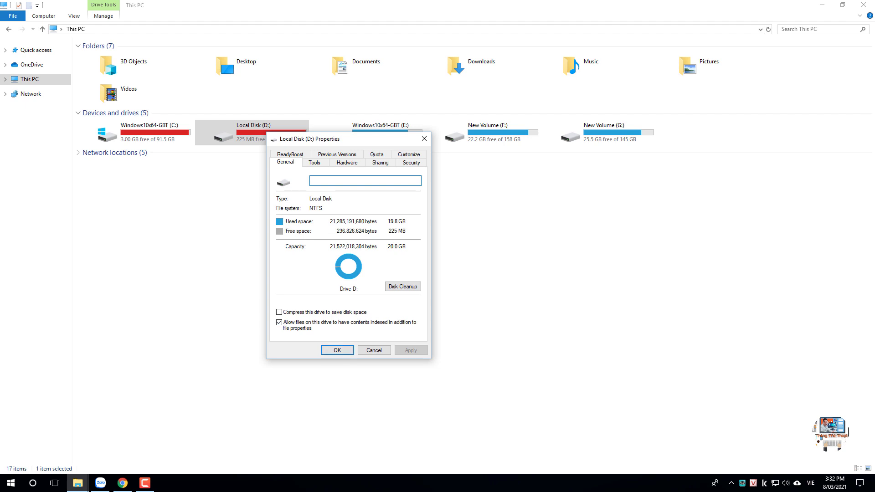
pyautogui.click(374, 350)
pyautogui.click(374, 351)
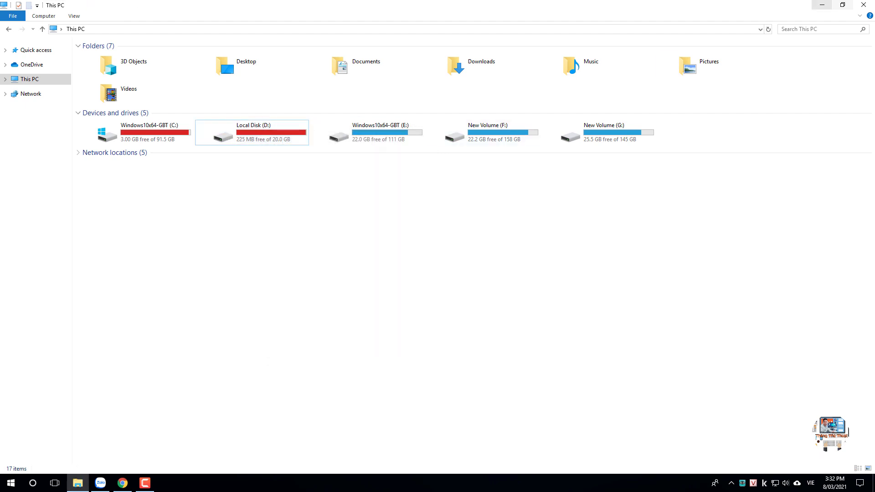
pyautogui.click(822, 5)
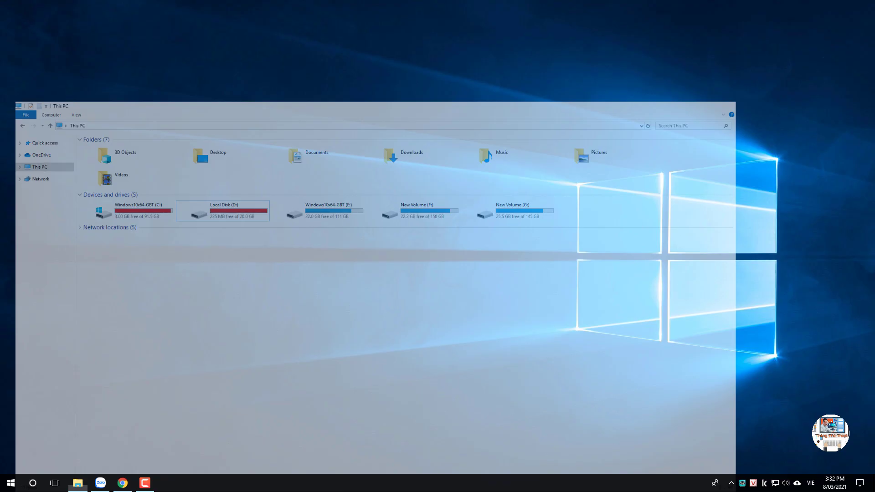
# - Switch to Chrome and search Google for "treesize free"
pyautogui.click(122, 483)
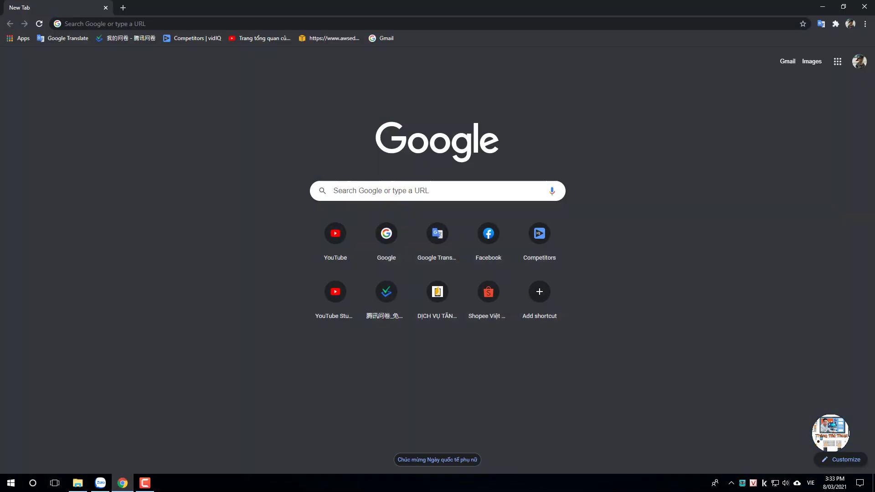
pyautogui.click(347, 190)
pyautogui.write('tre')
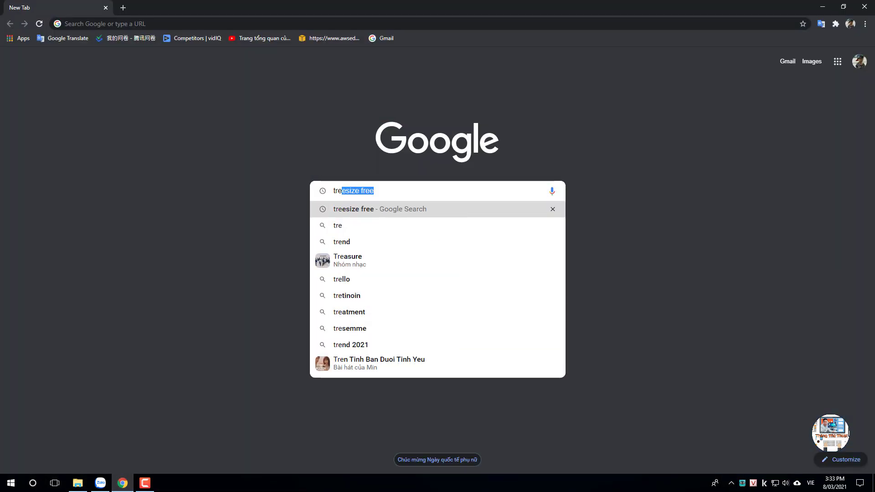
pyautogui.press('Down')
pyautogui.press('Up')
pyautogui.press('Return')
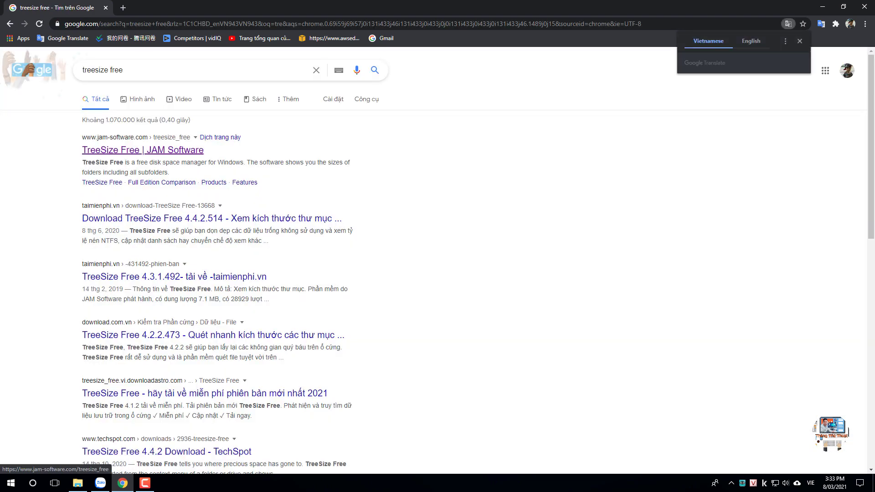
# - Open JAM Software's TreeSize Free page from the search results and go to its free download page
pyautogui.moveTo(79, 150); pyautogui.dragTo(230, 138)
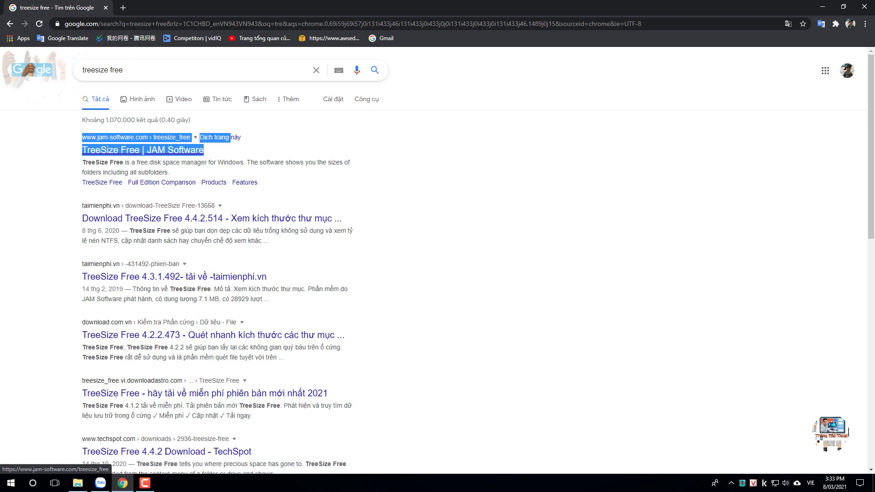
pyautogui.click(178, 149)
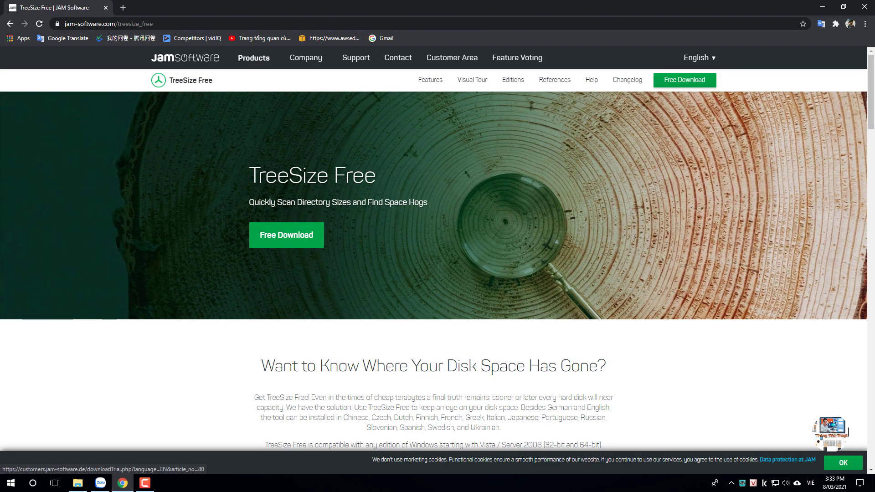
pyautogui.click(287, 235)
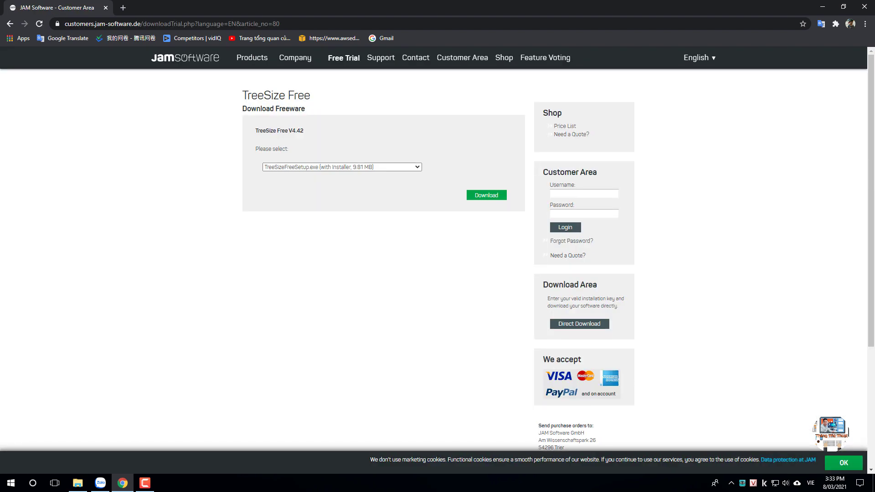
# - Choose the TreeSizeFree-Portable.zip (Zipped Executable) package and download it
pyautogui.click(342, 167)
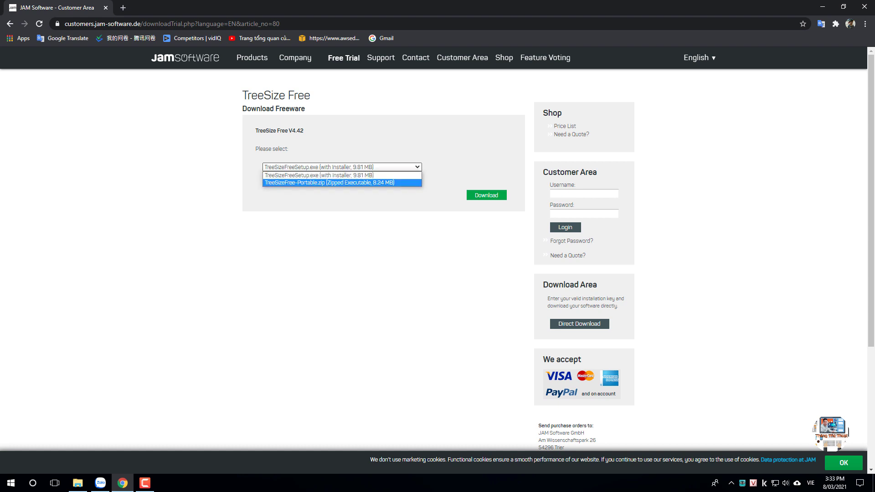
pyautogui.click(328, 182)
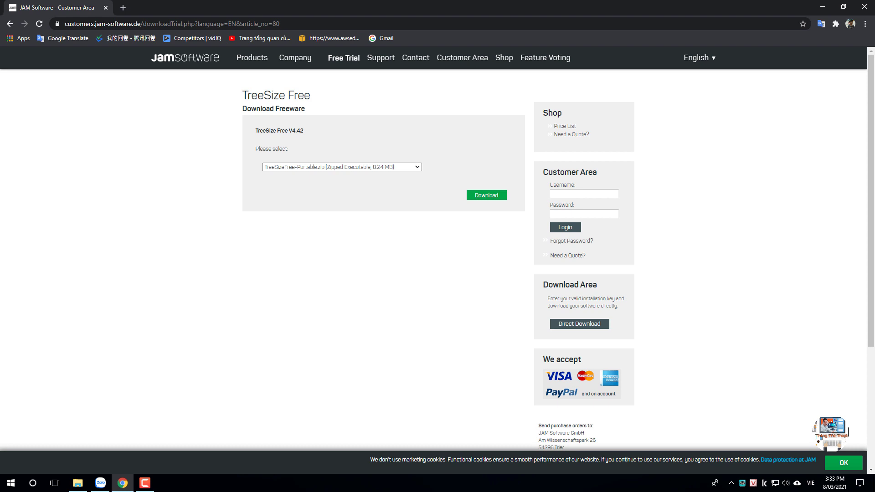
pyautogui.click(486, 195)
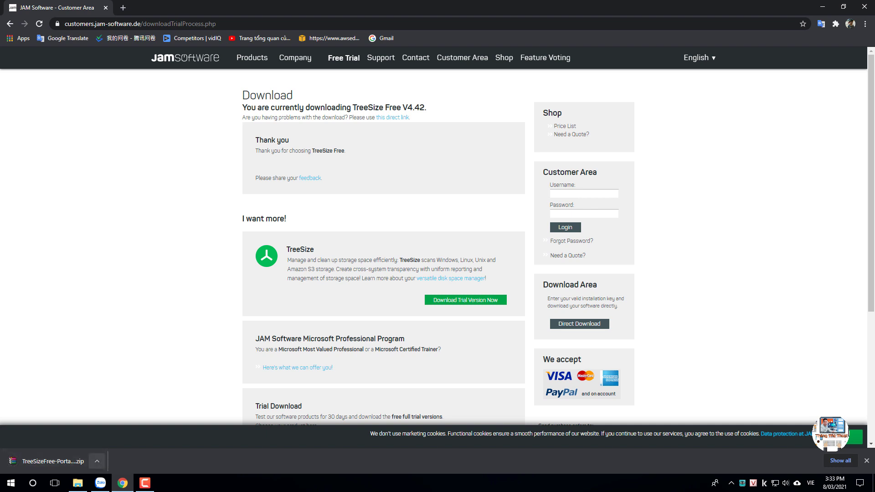
# - Show the downloaded TreeSizeFree-Portable archive in its folder and extract it into a TreeSizeFree-Portable folder
pyautogui.click(97, 461)
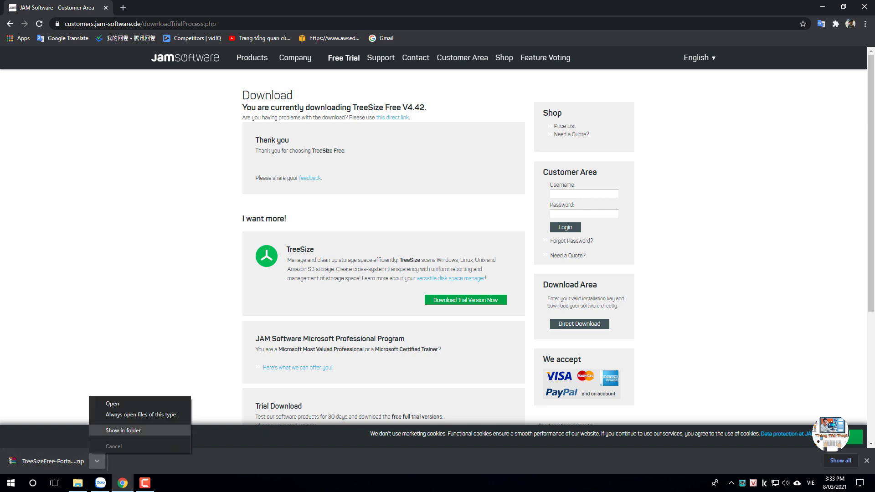
pyautogui.click(123, 430)
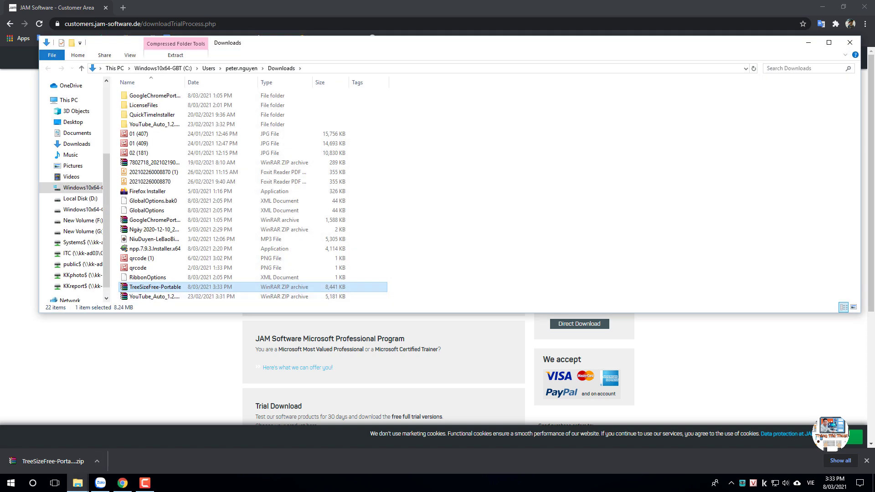
pyautogui.rightClick(163, 286)
pyautogui.click(217, 76)
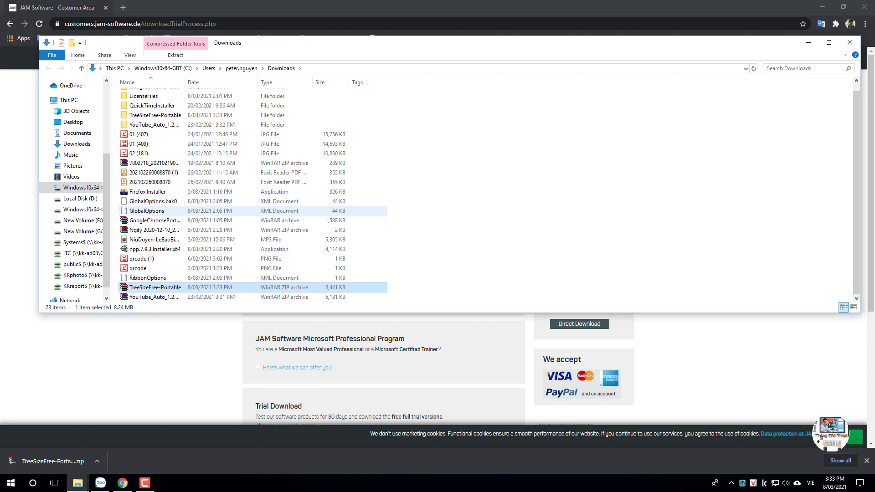
pyautogui.scroll(-1, 168, 154)
pyautogui.scroll(1, 169, 165)
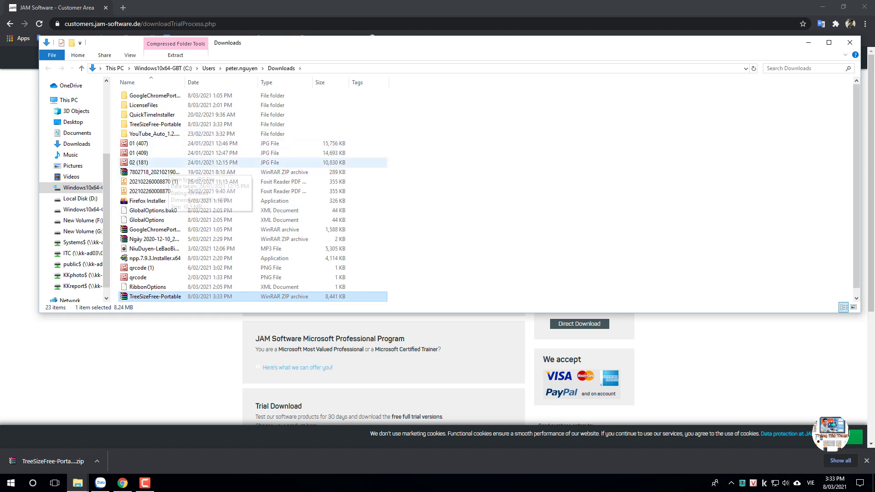
# - Open the extracted TreeSizeFree-Portable folder and run the TreeSizeFree application as administrator
pyautogui.click(159, 124)
pyautogui.doubleClick(155, 124)
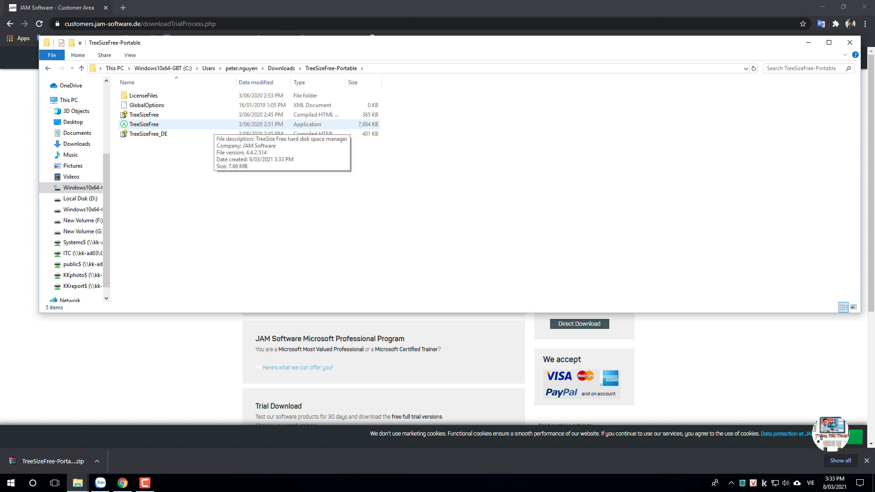
pyautogui.click(182, 124)
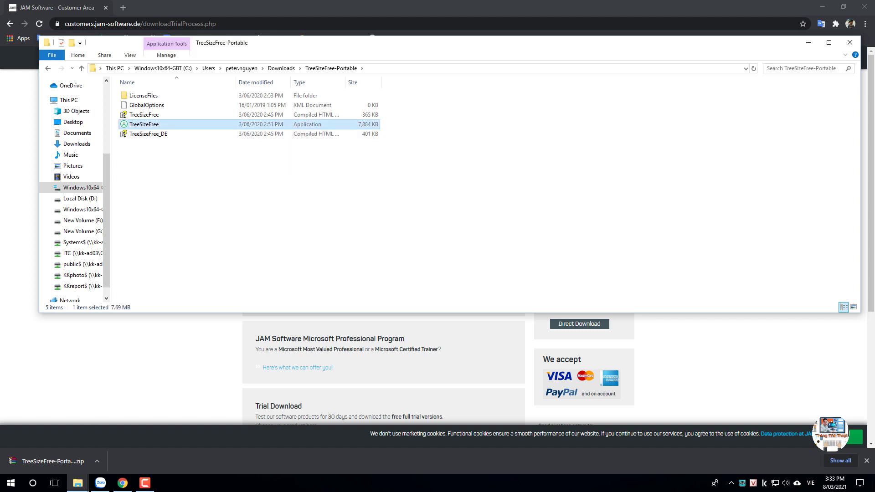
pyautogui.rightClick(147, 127)
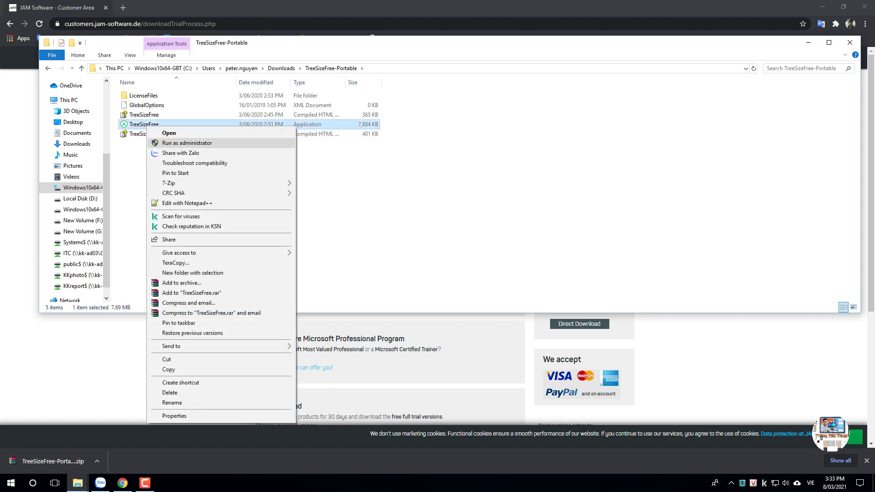
pyautogui.click(187, 143)
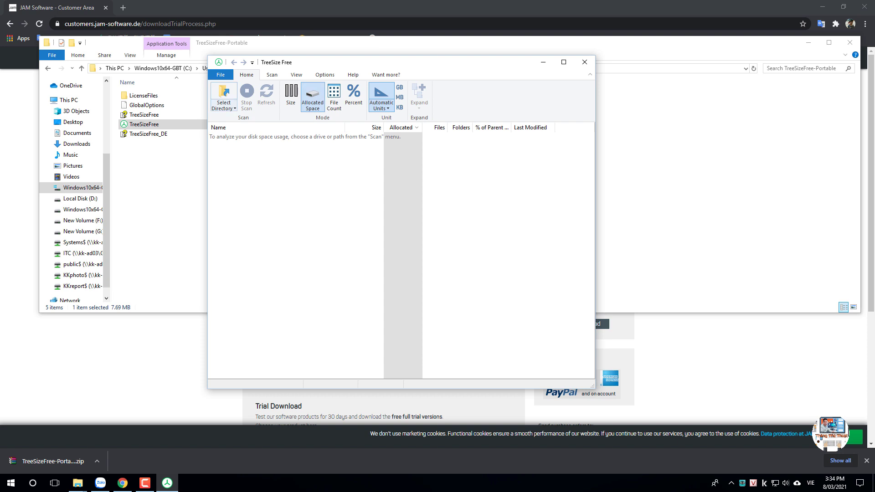
# - Scan the Windows10x64-GBT (C:) drive in TreeSize Free, refresh the scan and select the Windows folder
pyautogui.click(224, 106)
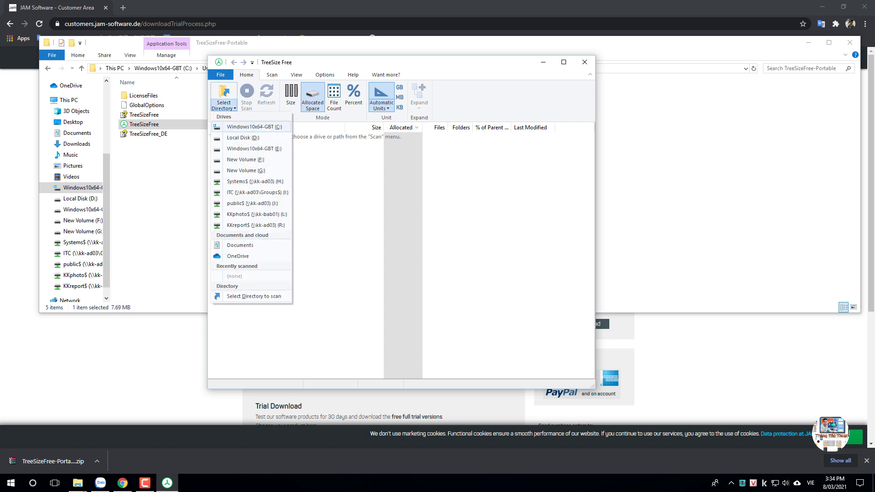
pyautogui.click(249, 127)
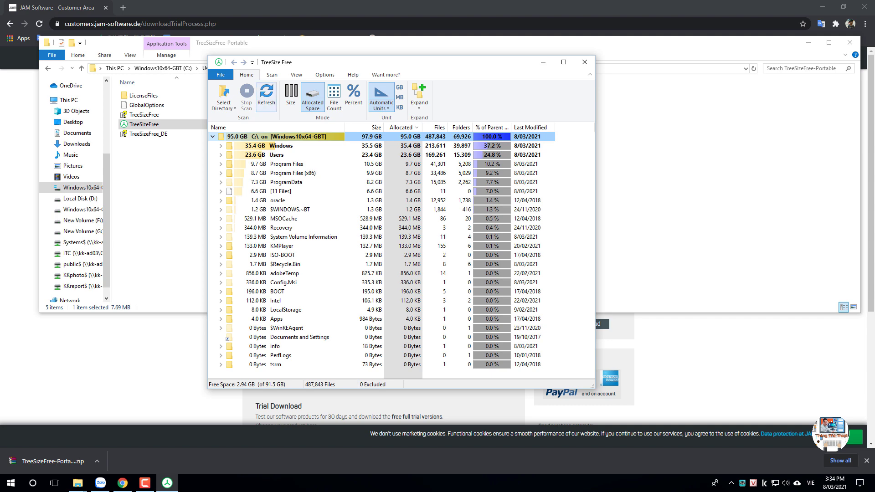
pyautogui.click(266, 97)
pyautogui.press('Down')
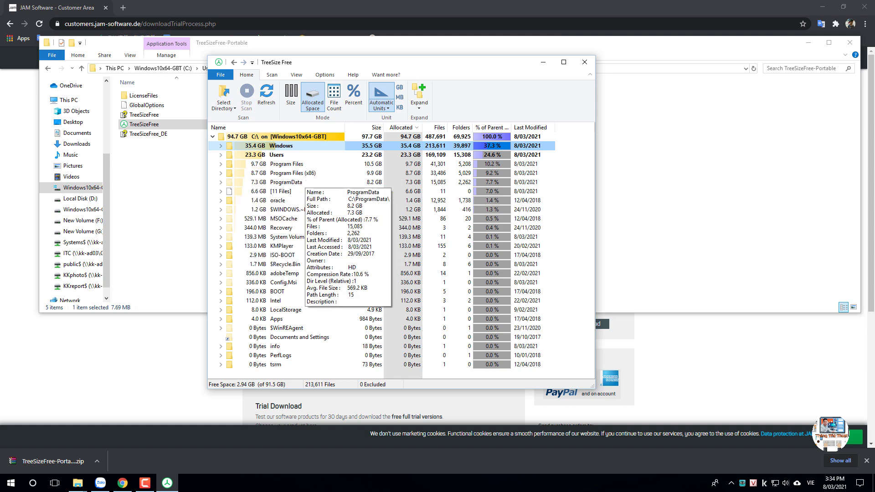
# - Expand the C: drive's root files group to examine hiberfil.sys, and collapse the group again
pyautogui.click(220, 191)
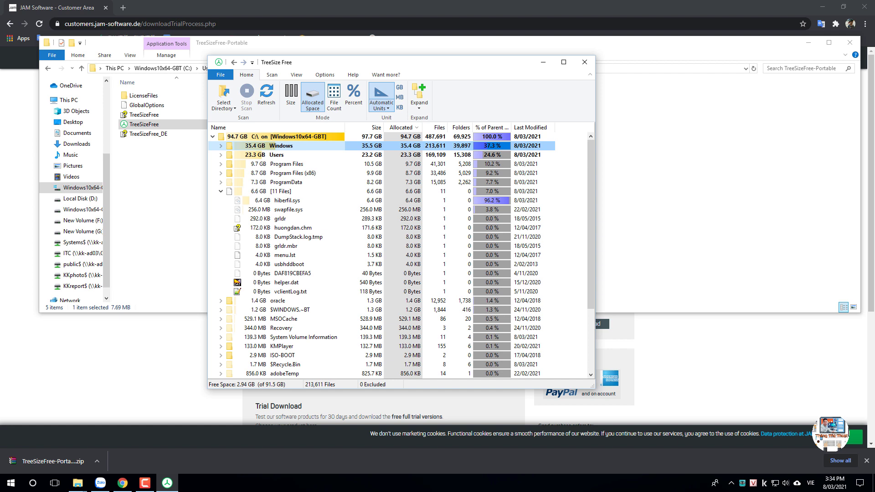
pyautogui.click(281, 191)
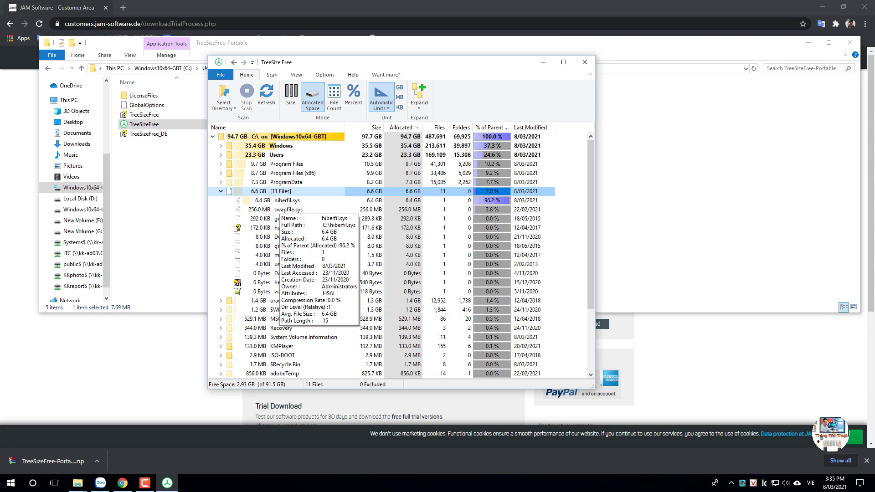
pyautogui.press('Down')
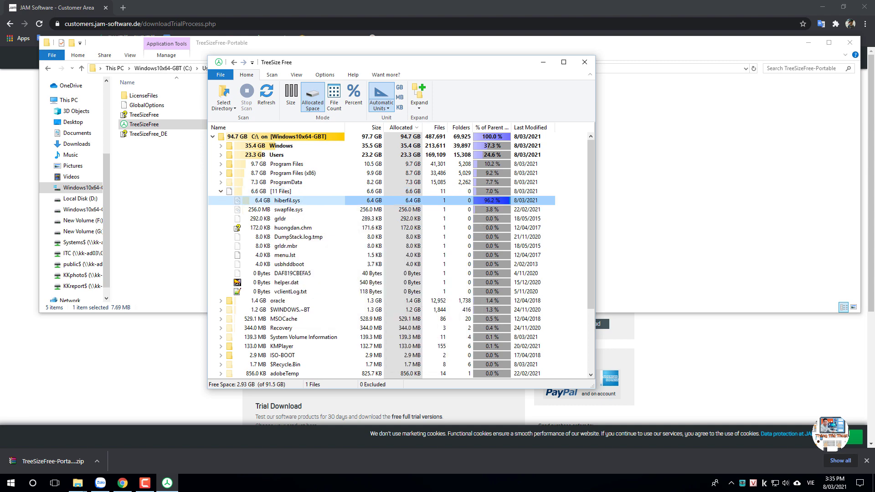
pyautogui.press('Left')
pyautogui.press('Left')
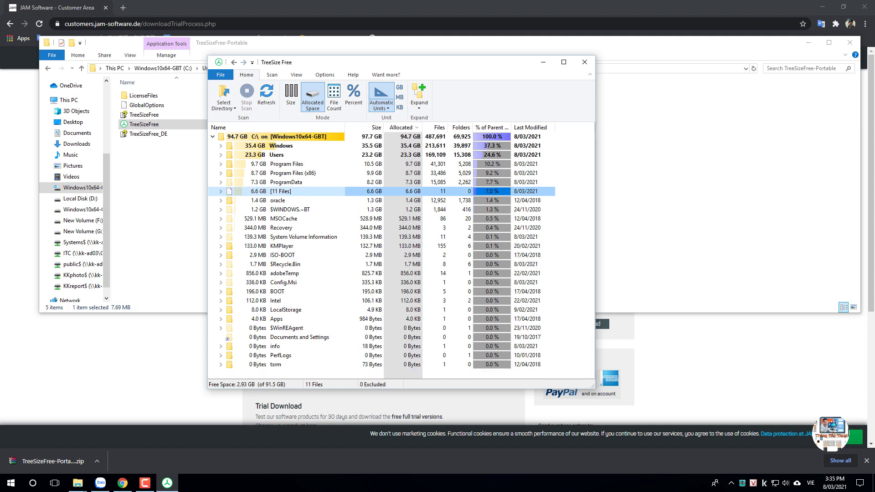
# - Drill down in the scan results through Users, the user's profile folder and AppData, and expand its Local folder
pyautogui.click(220, 155)
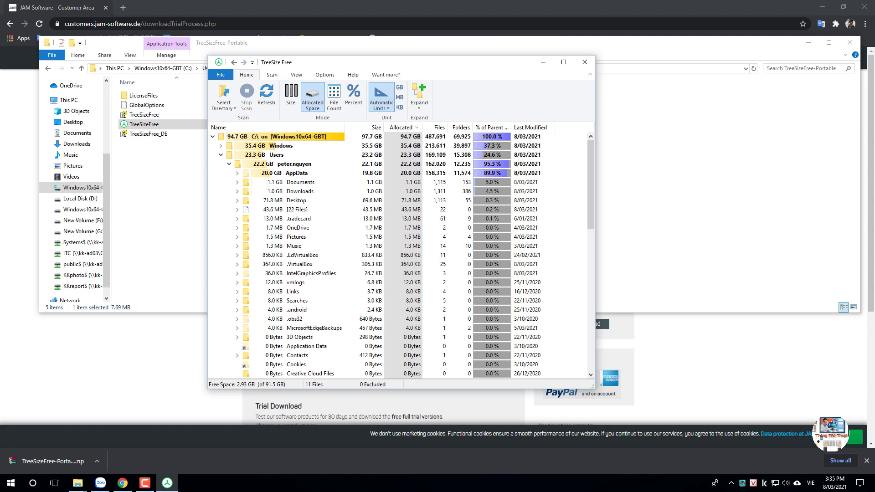
pyautogui.moveTo(296, 192)
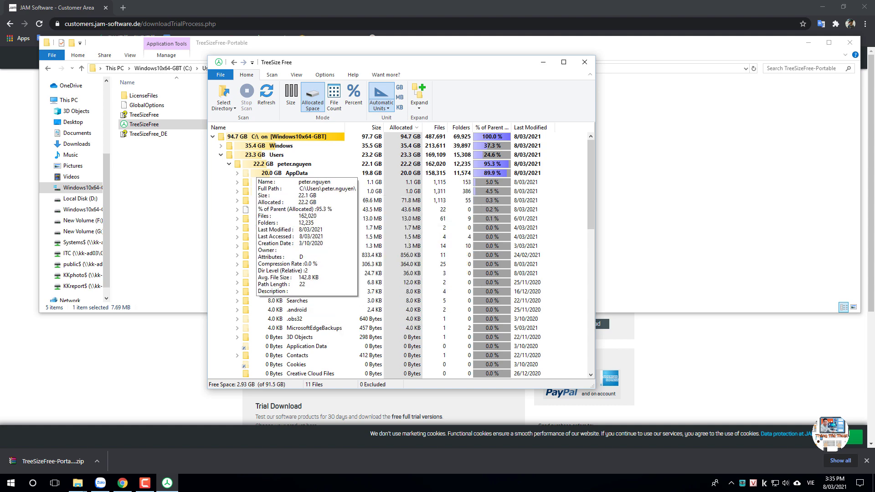
pyautogui.click(262, 165)
pyautogui.press('Down')
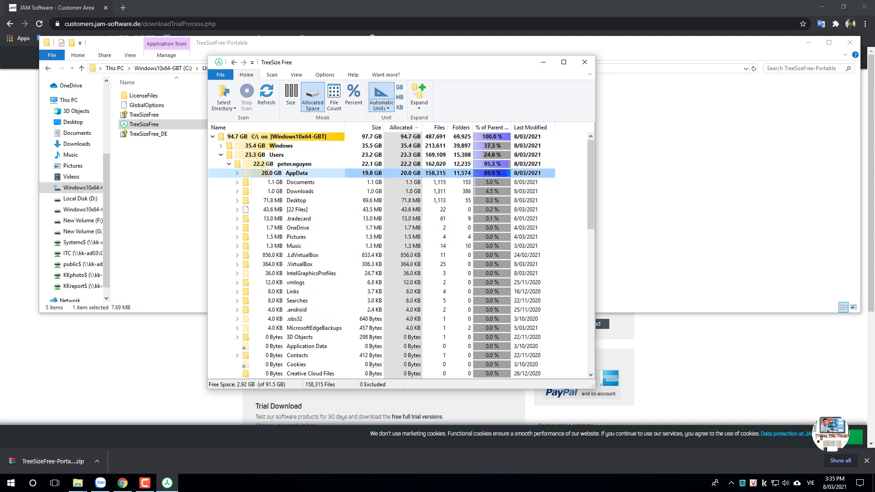
pyautogui.press('Right')
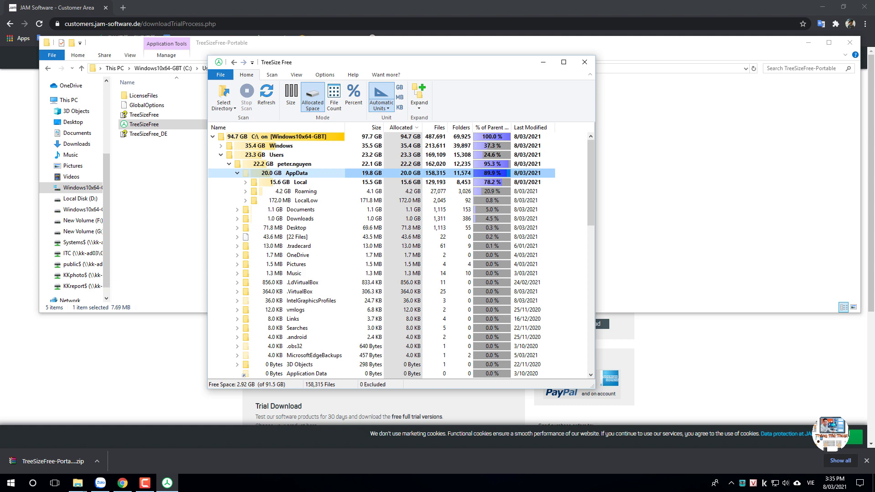
pyautogui.click(245, 182)
pyautogui.scroll(2, 291, 219)
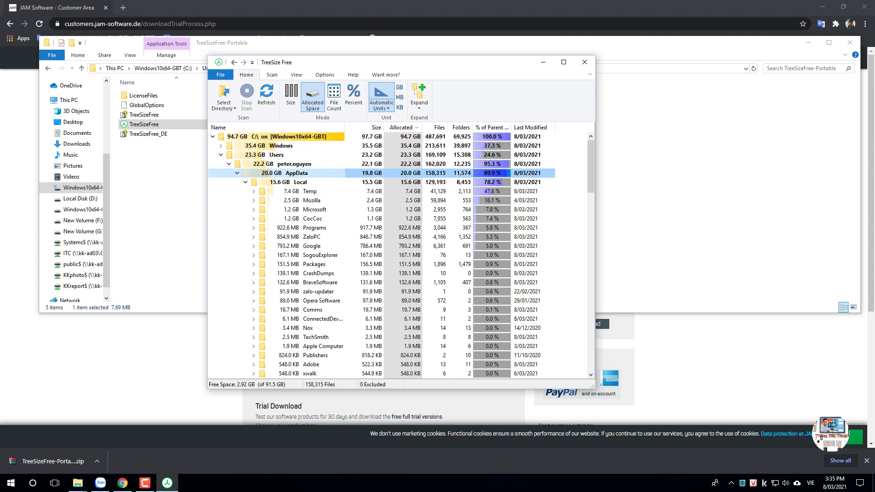
pyautogui.press('Down')
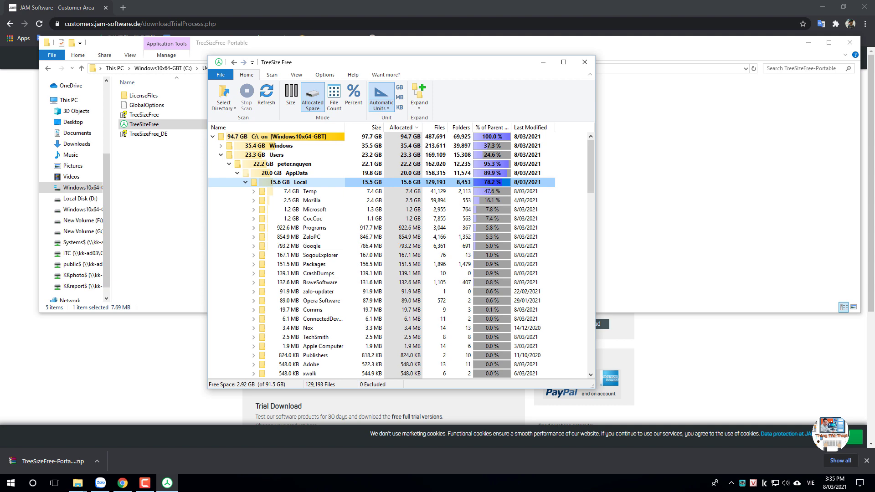
# - Expand the Temp folder inside Local, examine its subfolders by size, and collapse it again
pyautogui.click(253, 192)
pyautogui.moveTo(591, 165); pyautogui.dragTo(591, 233)
pyautogui.scroll(15, 401, 255)
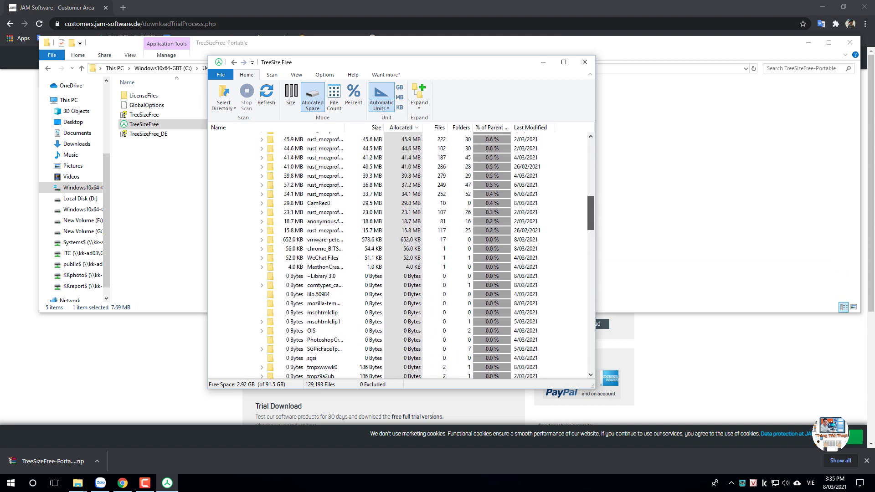
pyautogui.scroll(3, 401, 255)
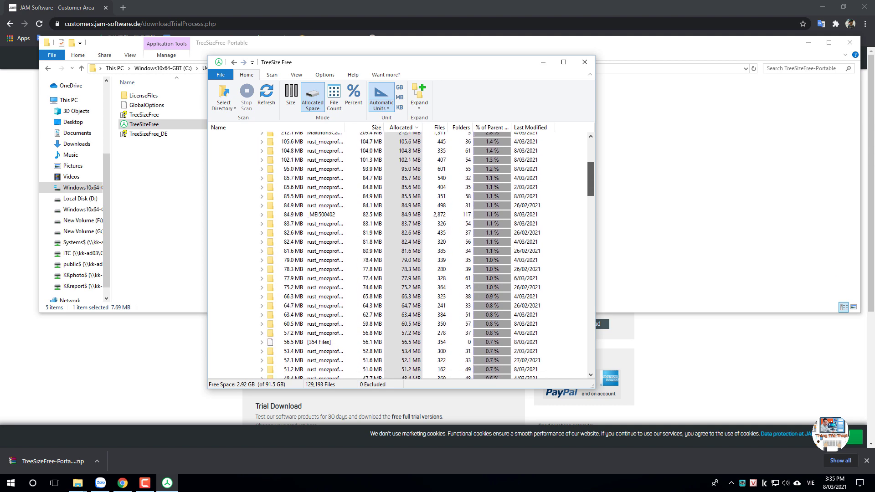
pyautogui.scroll(3, 401, 255)
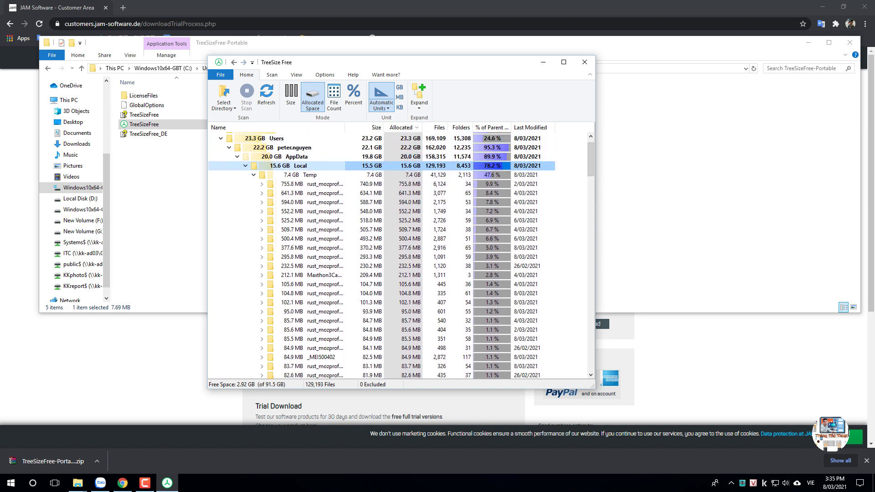
pyautogui.click(254, 174)
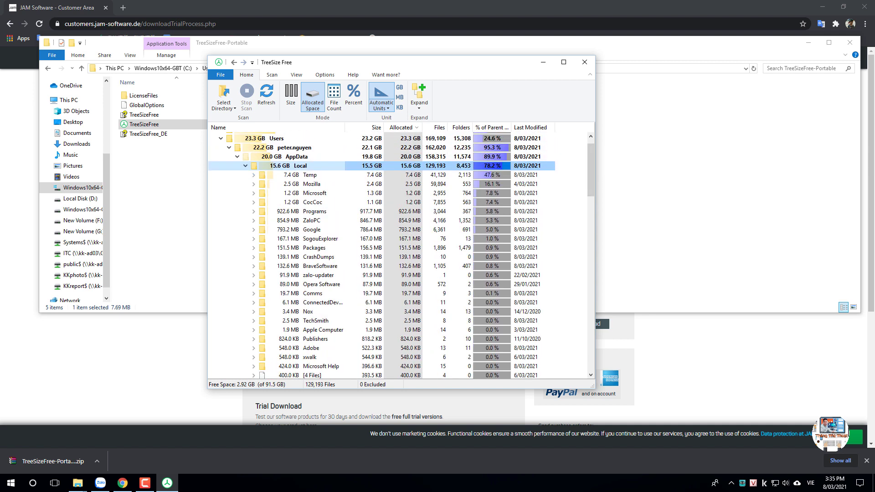
# - Expand the Temp folder again and select its ten largest subfolders
pyautogui.rightClick(288, 175)
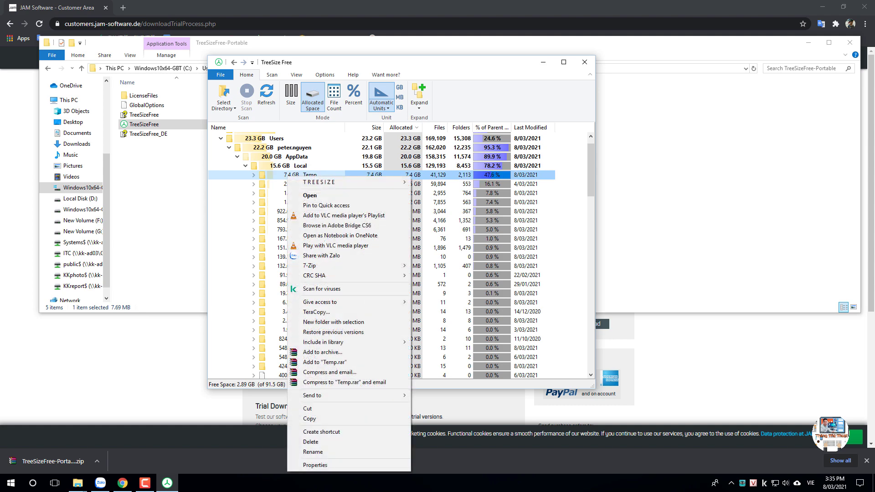
pyautogui.click(254, 175)
pyautogui.click(254, 175)
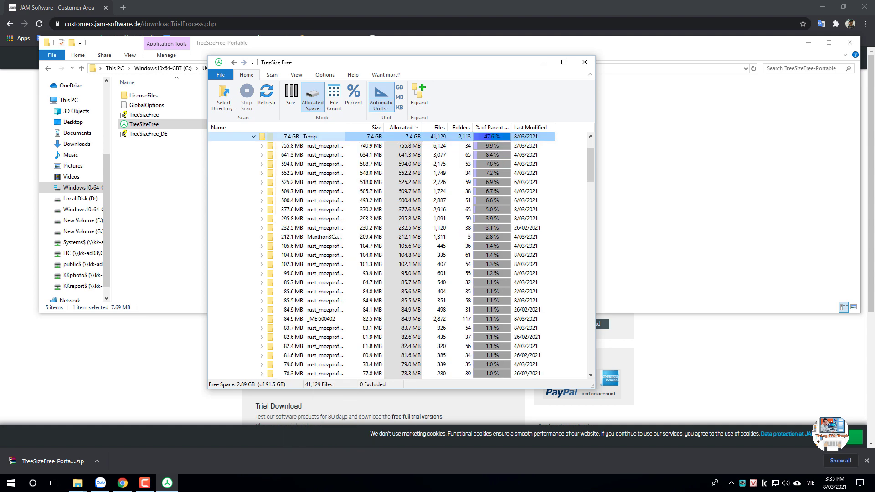
pyautogui.click(303, 146)
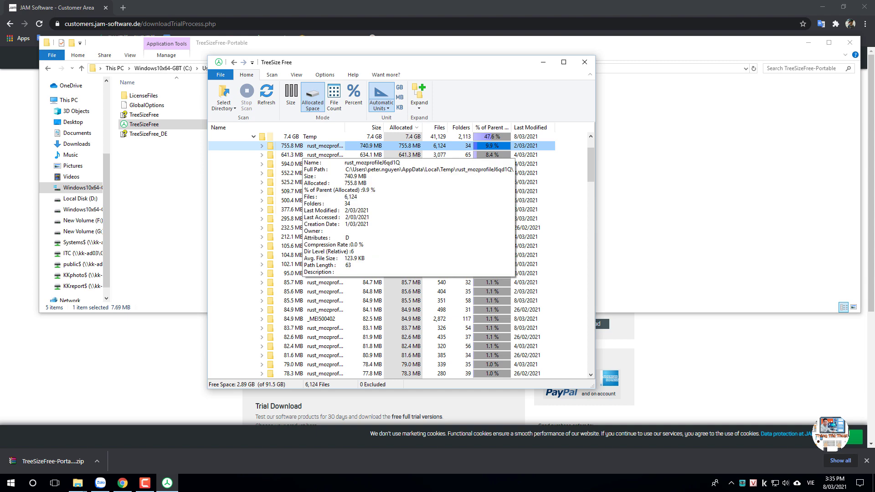
pyautogui.hotkey('ctrl', 'a')
pyautogui.click(319, 146)
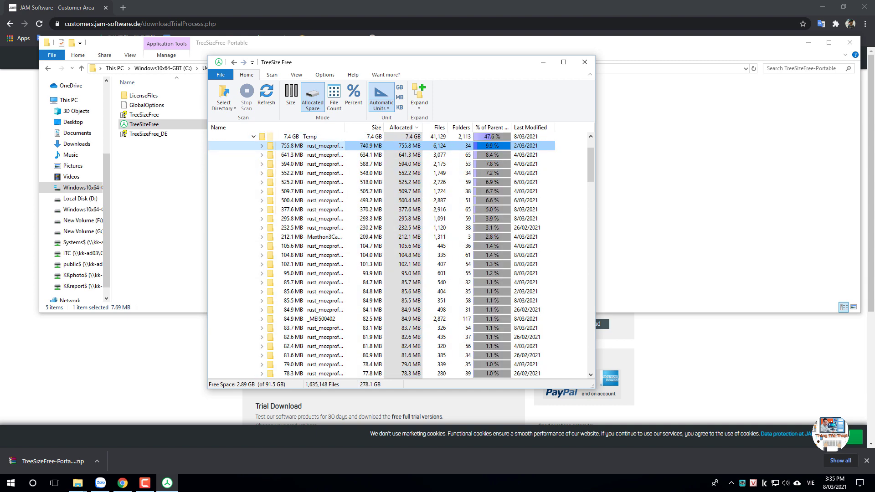
pyautogui.moveTo(559, 144); pyautogui.dragTo(314, 224)
pyautogui.scroll(2, 314, 223)
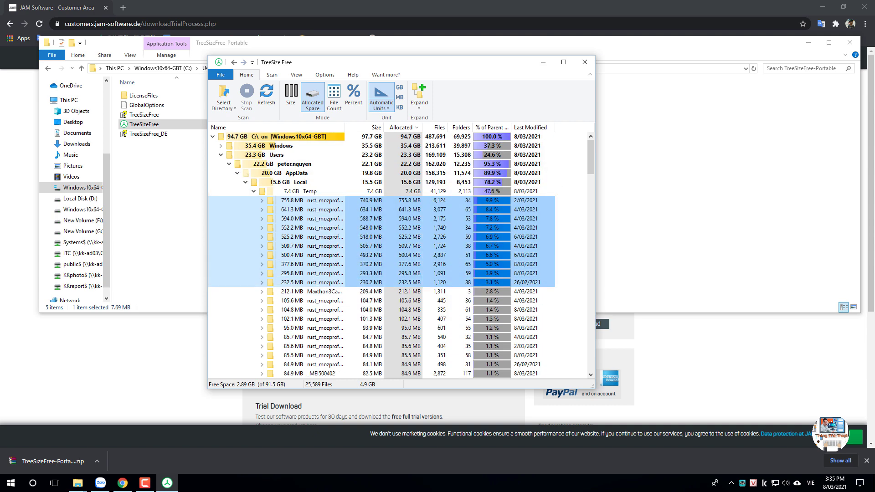
# - Select the two largest subfolders of Temp and move them into the third-largest one
pyautogui.rightClick(288, 191)
pyautogui.press('Down')
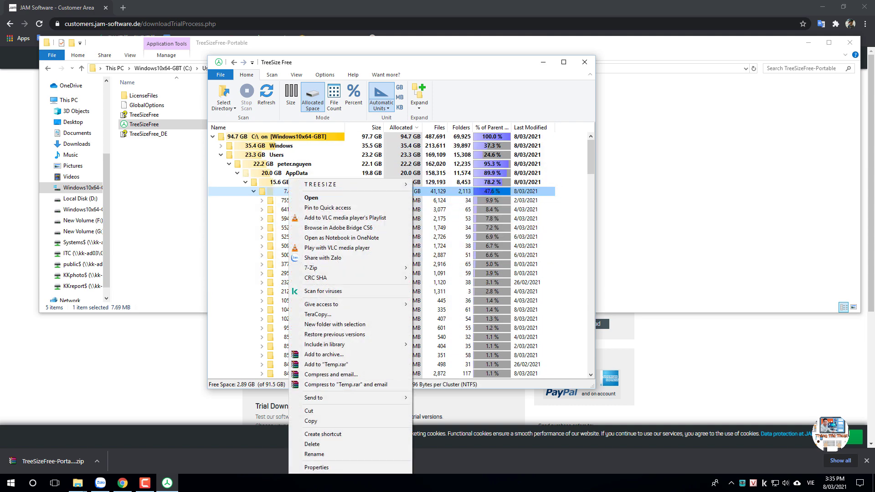
pyautogui.click(253, 191)
pyautogui.click(253, 192)
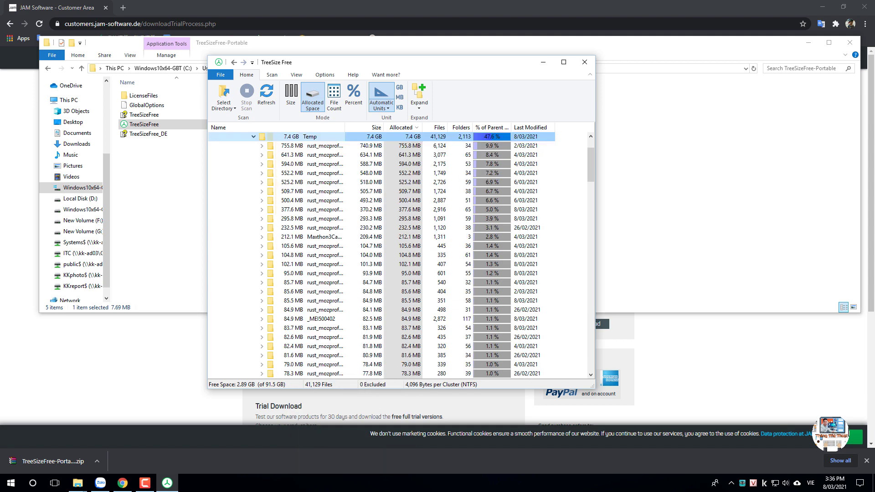
pyautogui.press('Down')
pyautogui.hotkey('shift', 'Down')
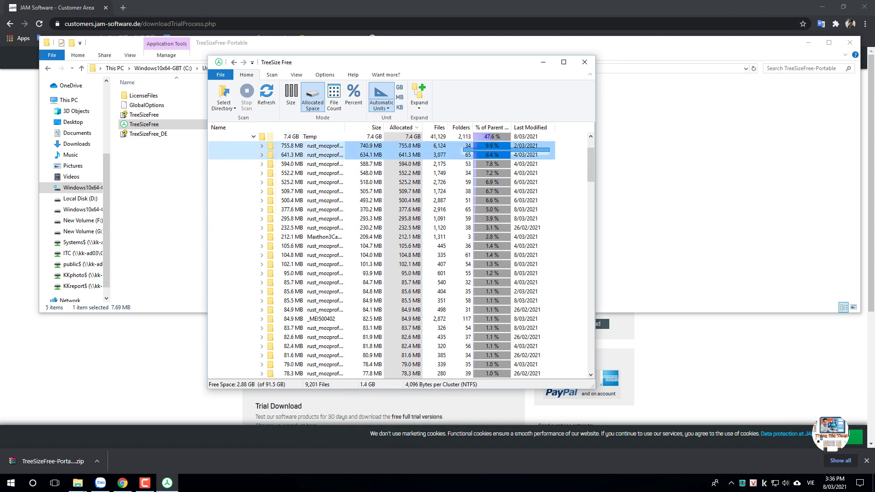
pyautogui.keyDown('shift'); pyautogui.click(283, 163); pyautogui.keyUp('shift')
pyautogui.moveTo(283, 163); pyautogui.dragTo(283, 157)
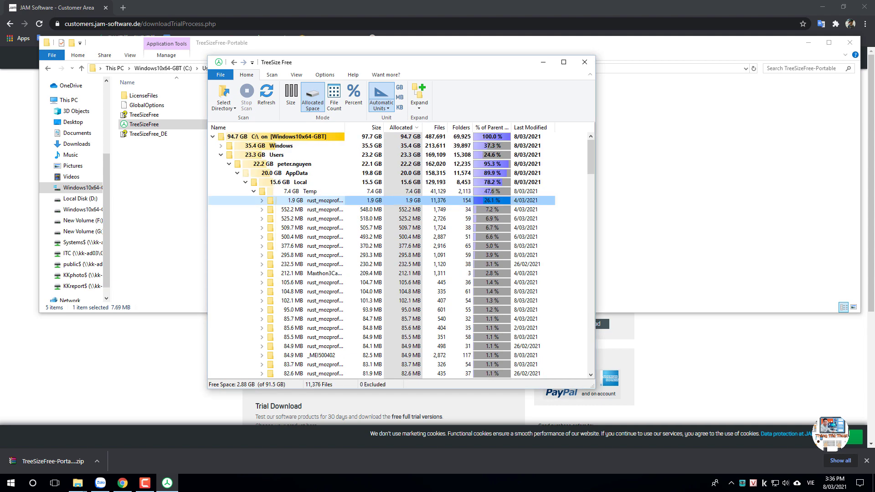
# - Select the nine largest subfolders of Temp and permanently delete them, confirming the deletion
pyautogui.hotkey('shift', 'Down')
pyautogui.hotkey('shift', 'Down')
pyautogui.hotkey('shift', 'Down')
pyautogui.hotkey('shift', 'Down')
pyautogui.hotkey('shift', 'Down')
pyautogui.hotkey('shift', 'Down')
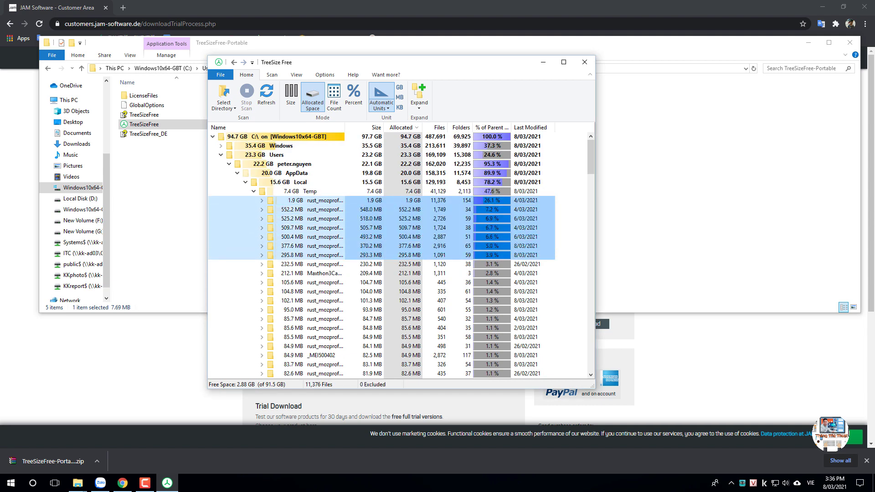
pyautogui.press('Menu')
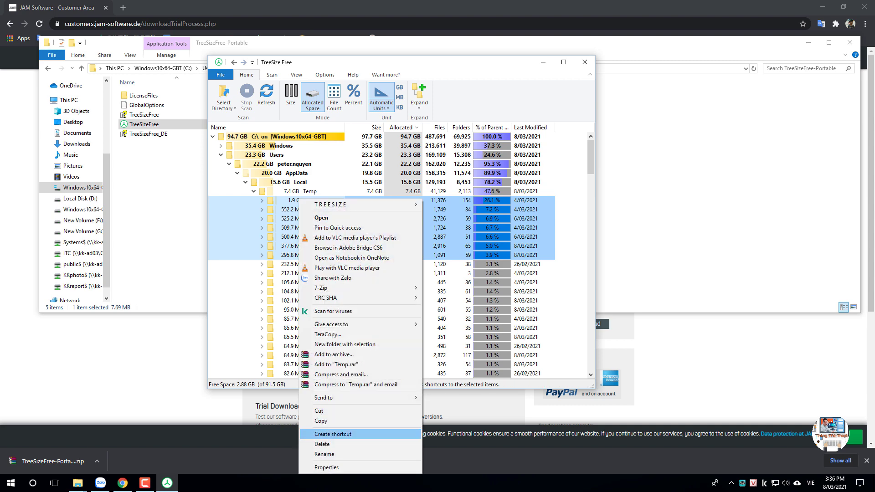
pyautogui.moveTo(556, 200); pyautogui.dragTo(440, 275)
pyautogui.hotkey('shift', 'Delete')
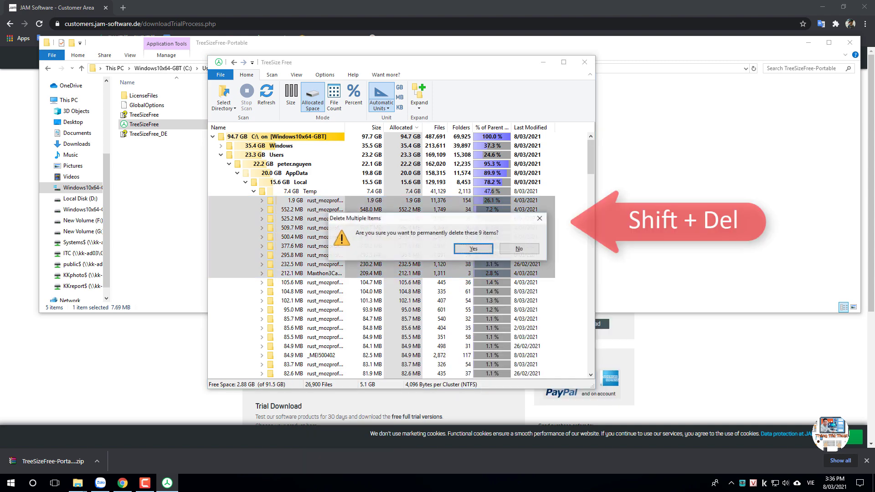
pyautogui.press('Return')
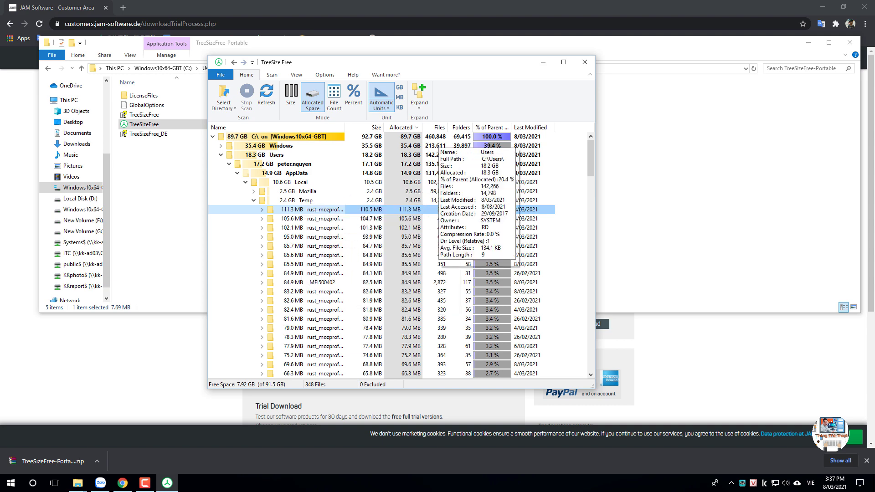
# - Minimize the open windows, then check the used and free space of the Windows10x64-GBT (C:) drive in its properties from This PC
pyautogui.click(808, 42)
pyautogui.click(808, 42)
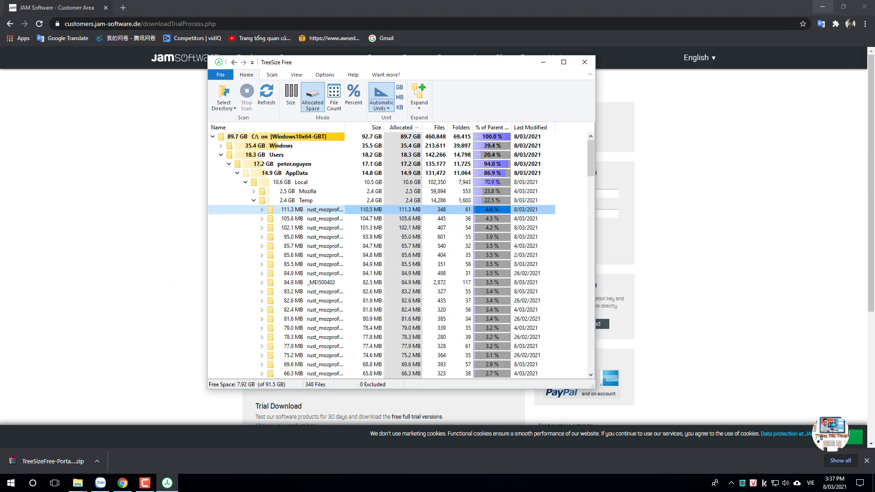
pyautogui.click(823, 7)
pyautogui.click(168, 483)
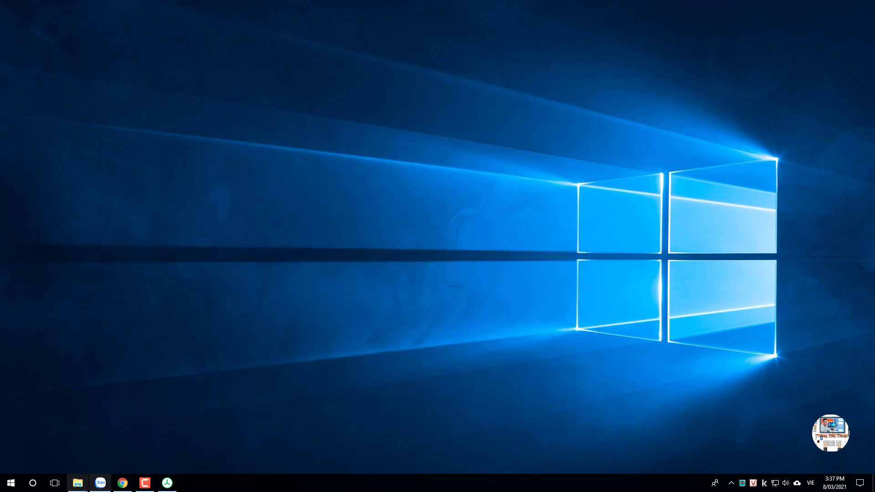
pyautogui.click(50, 439)
pyautogui.click(142, 134)
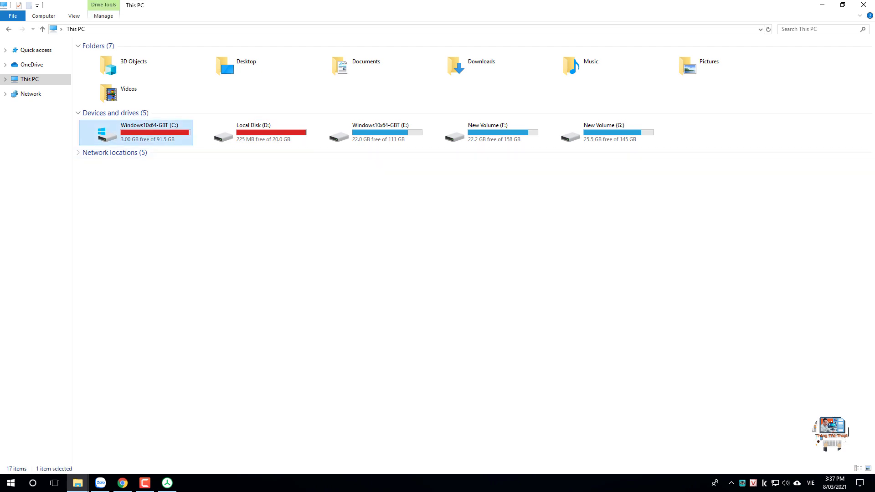
pyautogui.rightClick(126, 131)
pyautogui.click(150, 371)
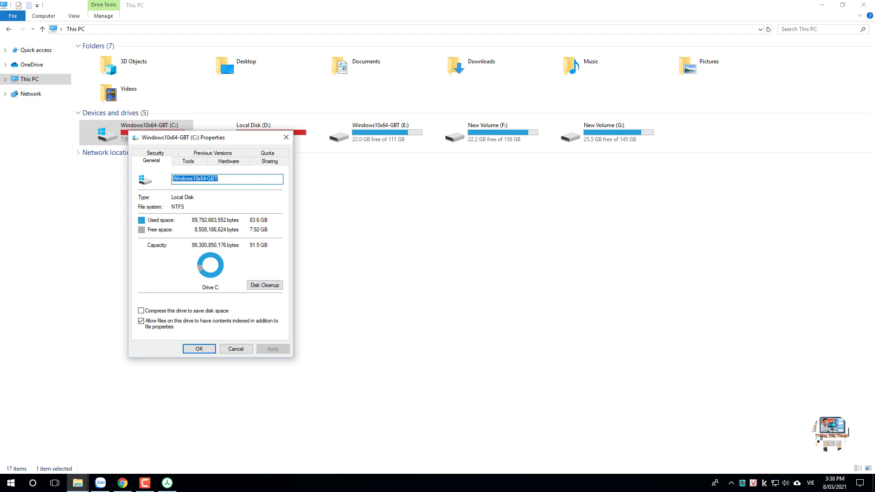
pyautogui.click(235, 348)
# - Switch back to TreeSize Free and permanently delete the three largest remaining subfolders of Temp
pyautogui.click(167, 483)
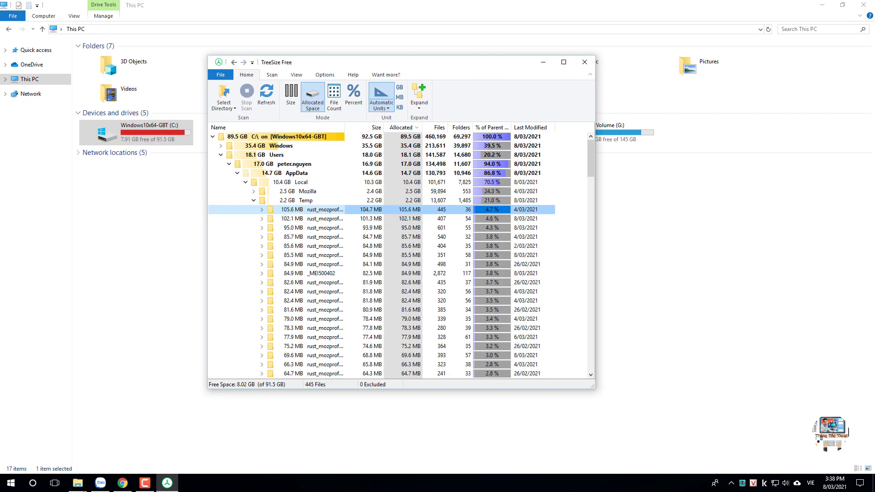
pyautogui.keyDown('ctrl'); pyautogui.click(303, 219); pyautogui.keyUp('ctrl')
pyautogui.keyDown('ctrl'); pyautogui.click(303, 228); pyautogui.keyUp('ctrl')
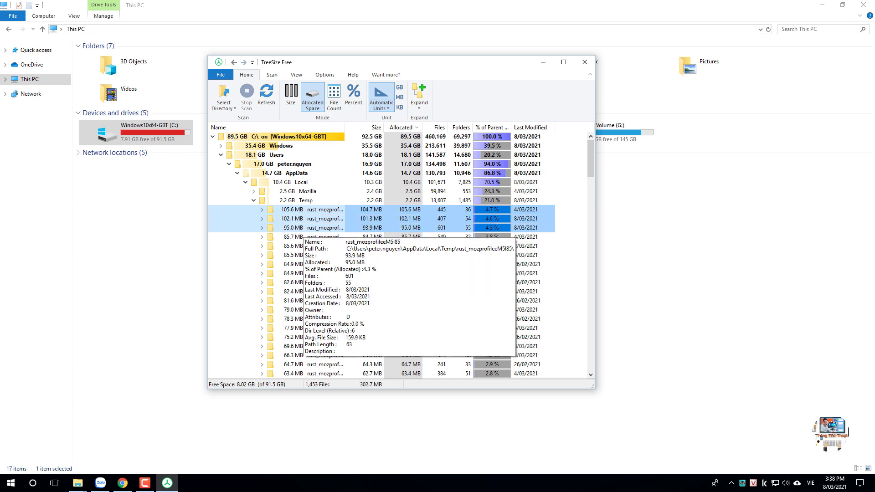
pyautogui.hotkey('shift', 'Delete')
pyautogui.press('Return')
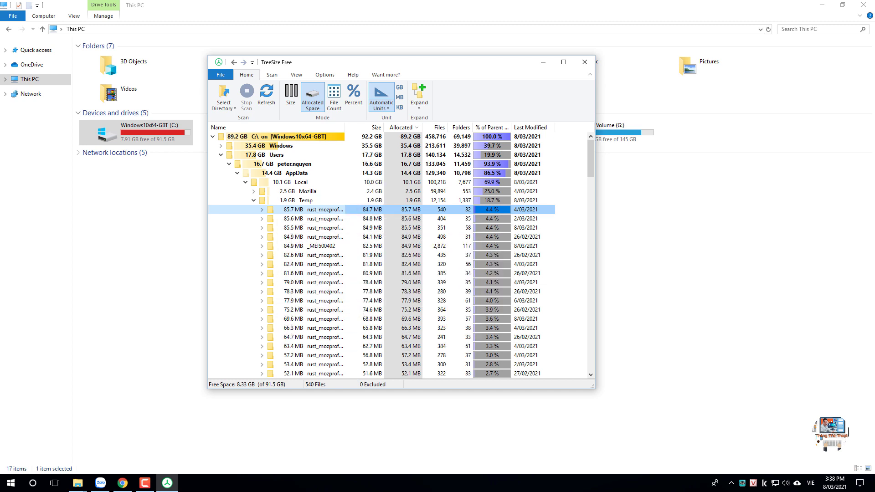
# - Select the sixteen largest remaining subfolders of Temp, through the 63.4 MB one, and permanently delete them
pyautogui.keyDown('shift'); pyautogui.click(299, 319); pyautogui.keyUp('shift')
pyautogui.keyDown('shift'); pyautogui.click(299, 346); pyautogui.keyUp('shift')
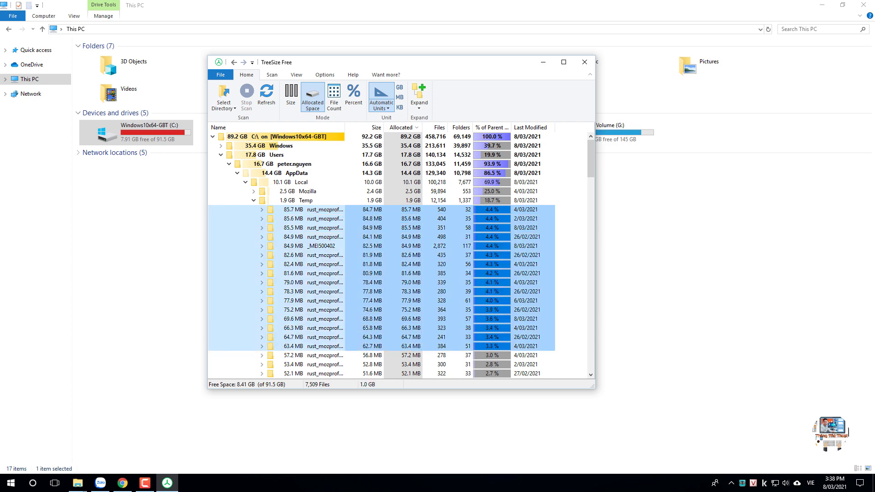
pyautogui.rightClick(299, 346)
pyautogui.hotkey('shift', 'Delete')
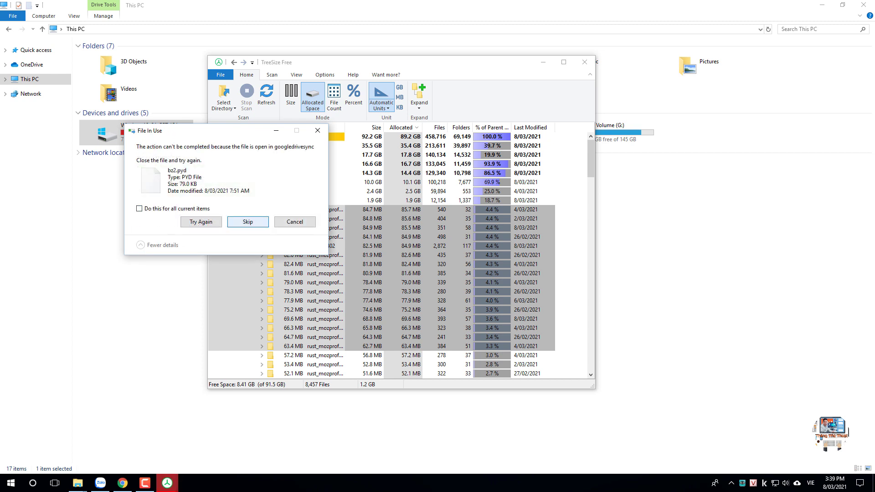
# - Skip the files in use during the deletion, applying the choice to all current items, and review the remaining Temp contents
pyautogui.click(264, 224)
pyautogui.click(264, 223)
pyautogui.click(140, 209)
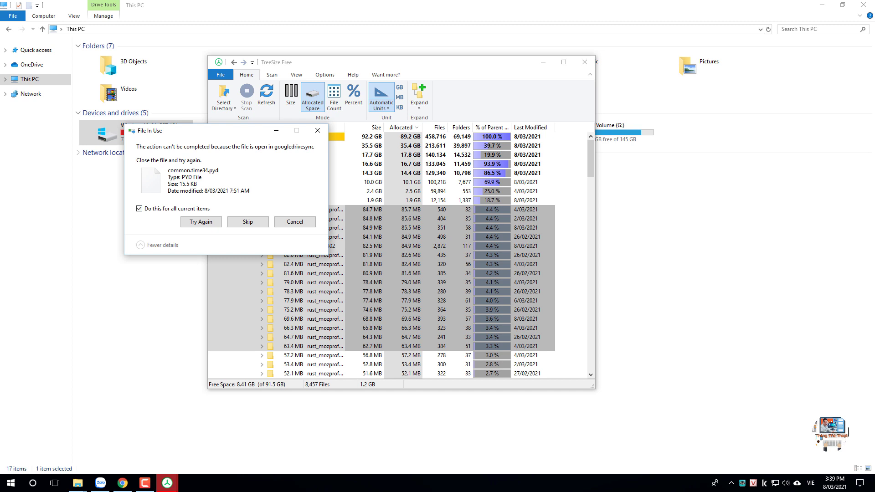
pyautogui.click(247, 221)
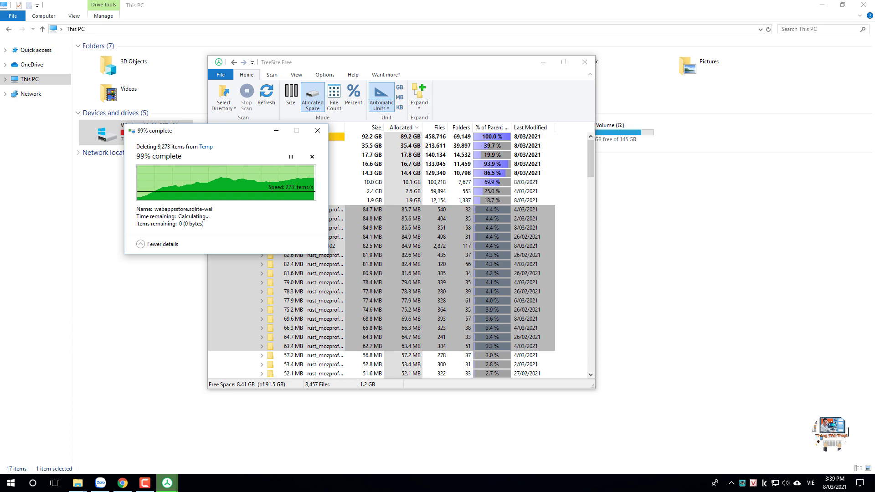
pyautogui.scroll(-5, 399, 255)
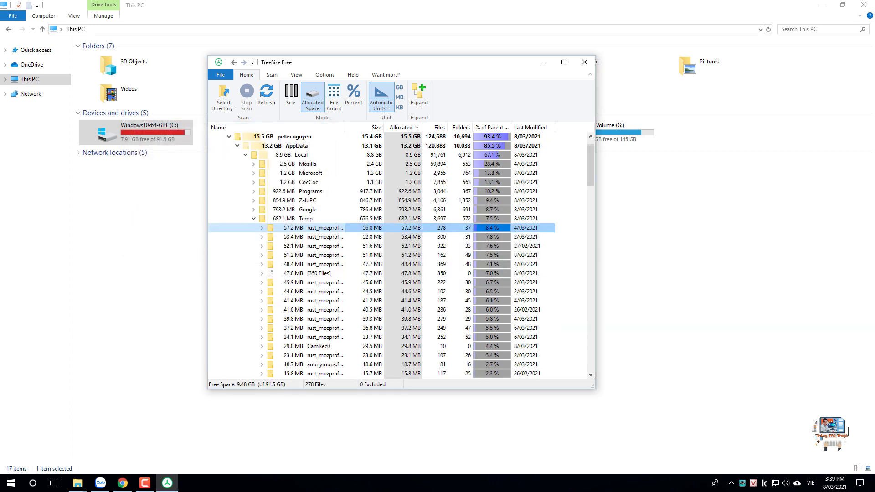
# - Refresh This PC and check the used and free space in the Windows10x64-GBT (C:) drive's properties
pyautogui.scroll(4, 398, 256)
pyautogui.rightClick(139, 238)
pyautogui.click(157, 275)
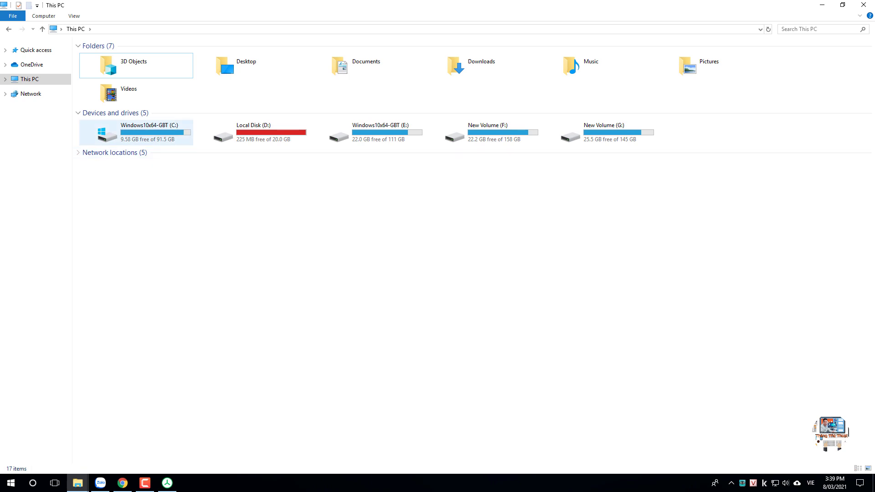
pyautogui.click(141, 133)
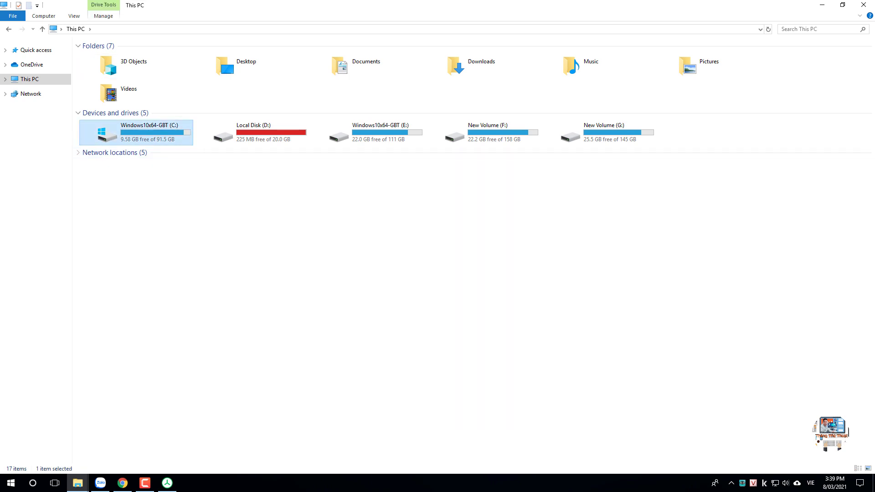
pyautogui.rightClick(163, 137)
pyautogui.click(182, 379)
pyautogui.click(225, 169)
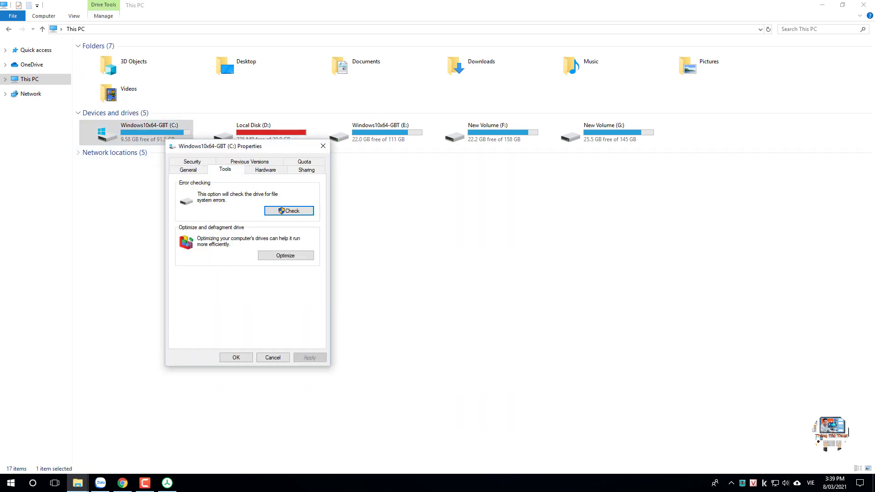
pyautogui.click(265, 170)
pyautogui.click(188, 170)
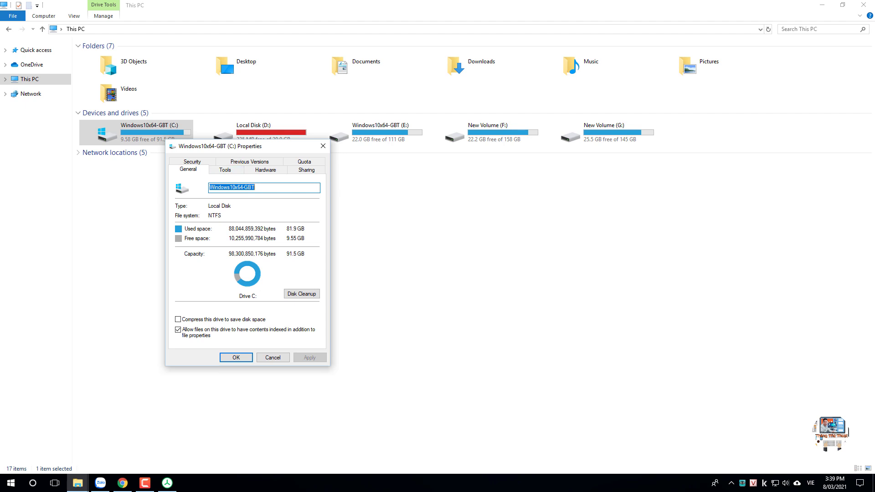
pyautogui.click(323, 147)
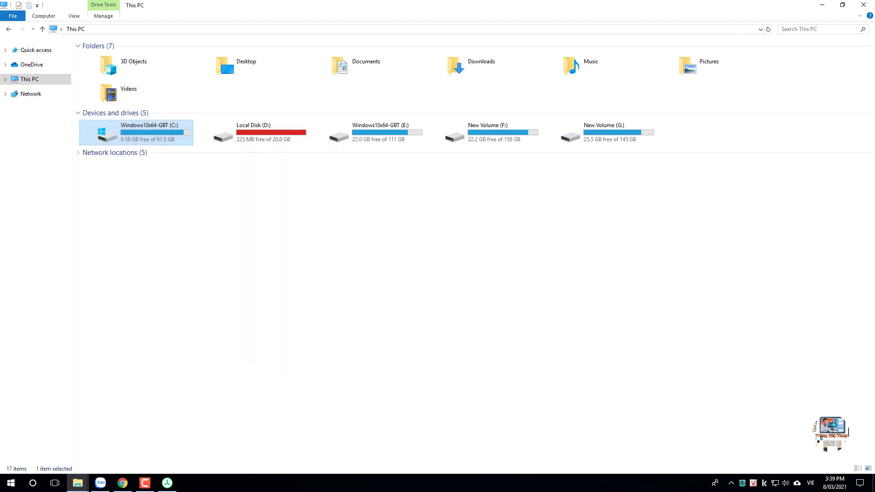
pyautogui.click(332, 210)
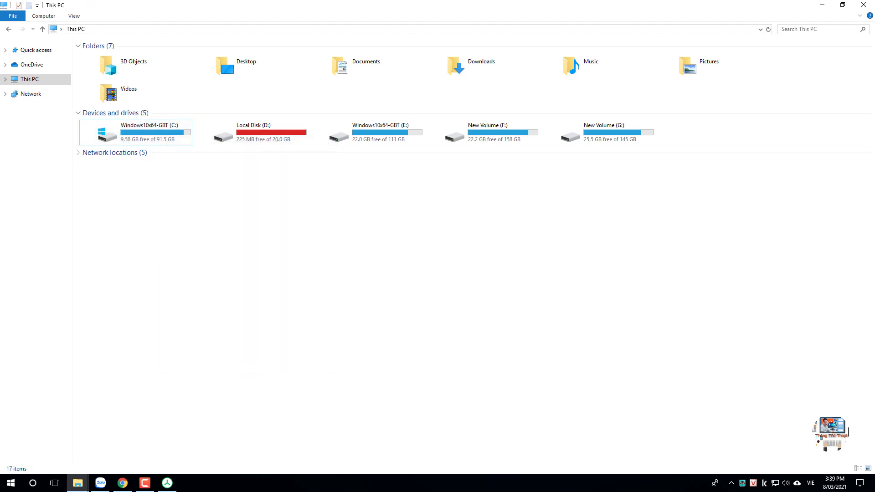
# - Open the user's Temp folder by running %temp% and display its full path in the address bar
pyautogui.press('super+r')
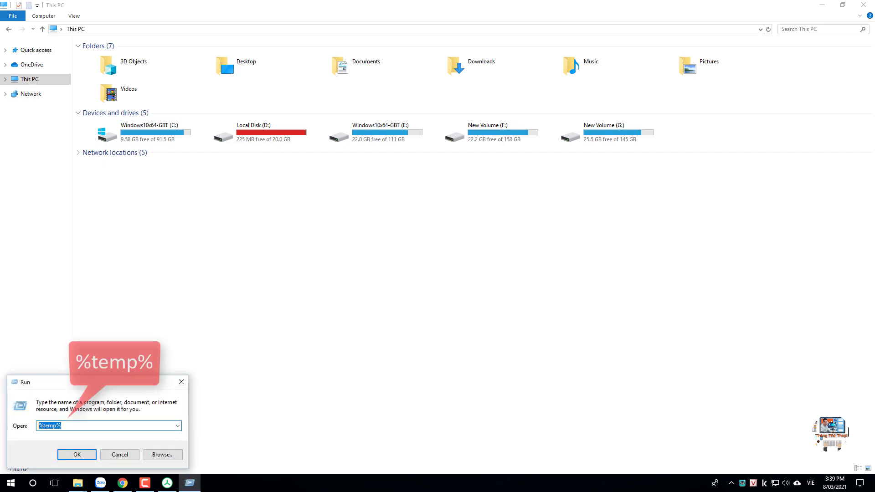
pyautogui.write('%temp')
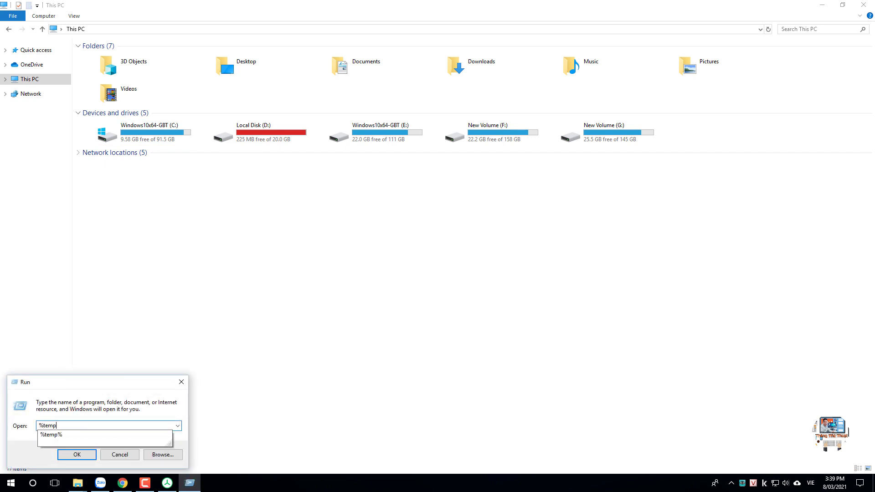
pyautogui.write('%')
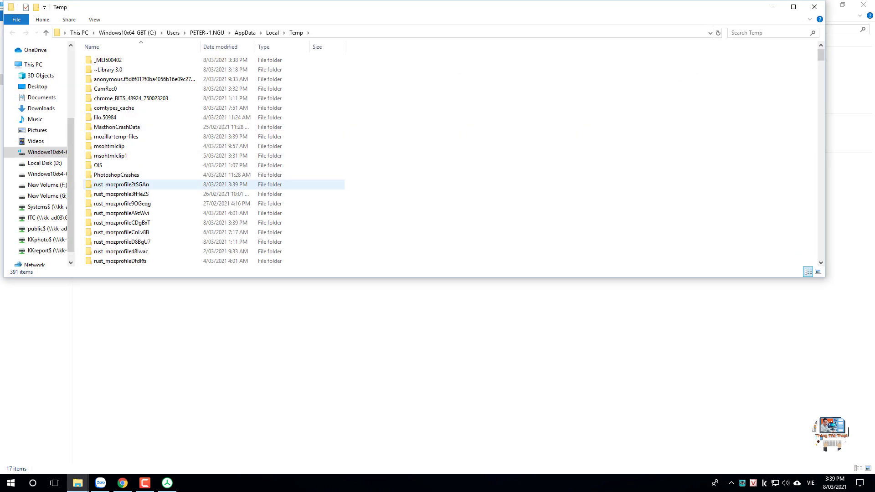
pyautogui.hotkey('alt', 'd')
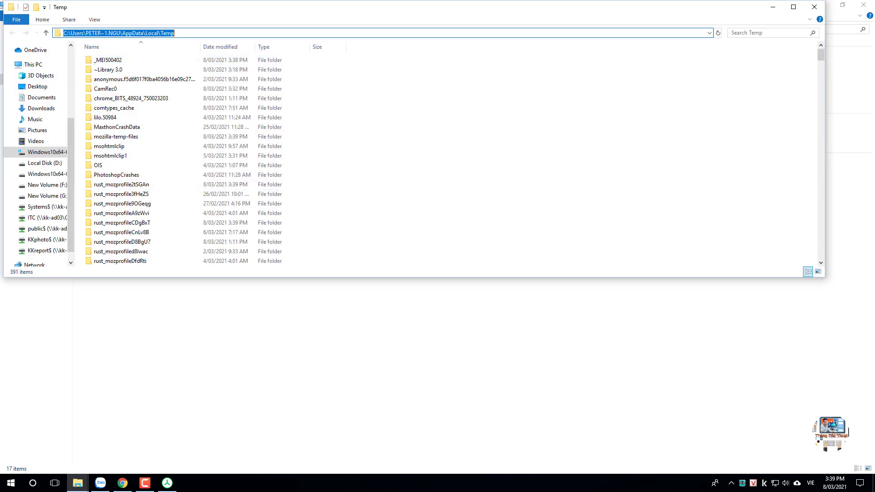
pyautogui.click(175, 34)
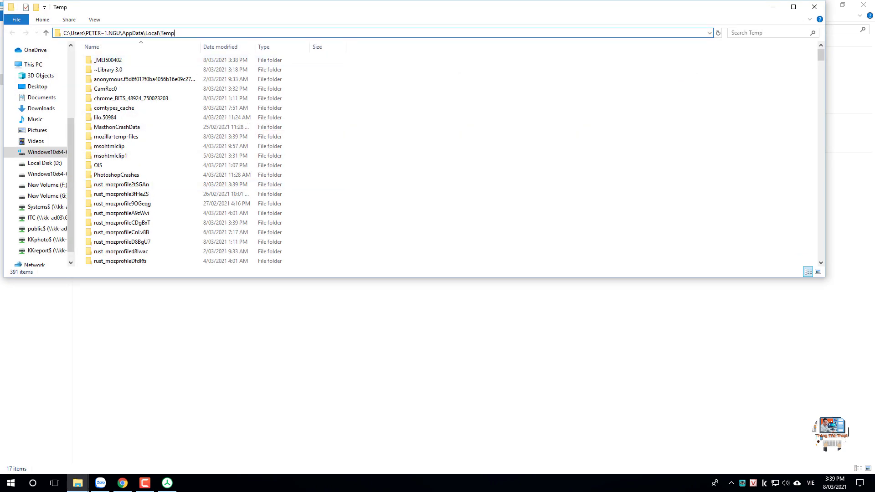
pyautogui.moveTo(175, 34)
pyautogui.mouseDown()
pyautogui.moveTo(143, 33)
pyautogui.moveTo(175, 33)
pyautogui.mouseUp()
pyautogui.click(174, 33)
pyautogui.click(175, 34)
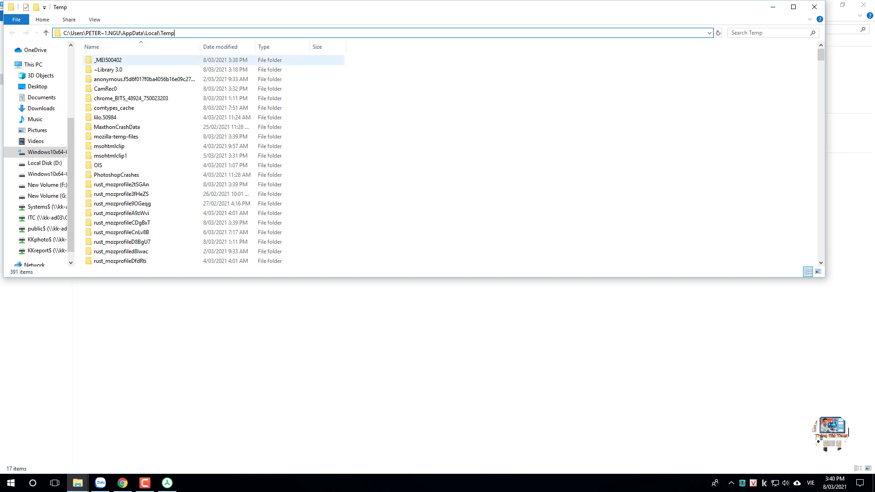
# - Select all items in the Temp folder and permanently delete them
pyautogui.press('Tab')
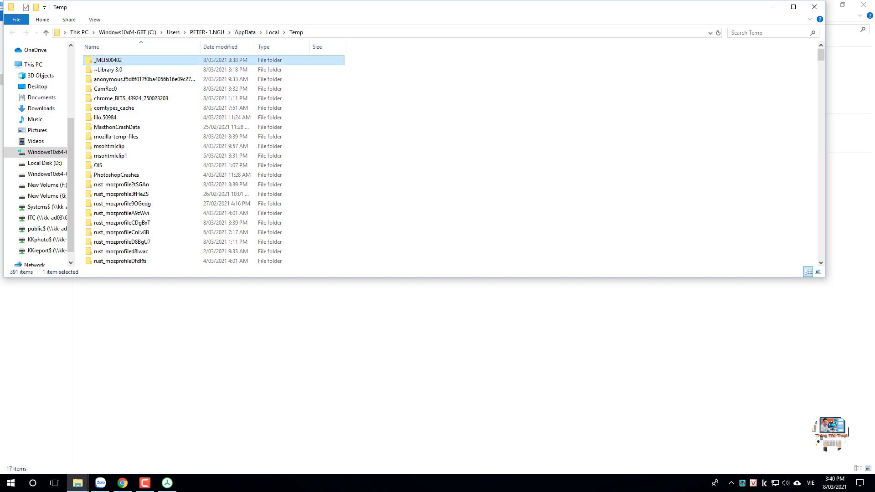
pyautogui.hotkey('ctrl', 'a')
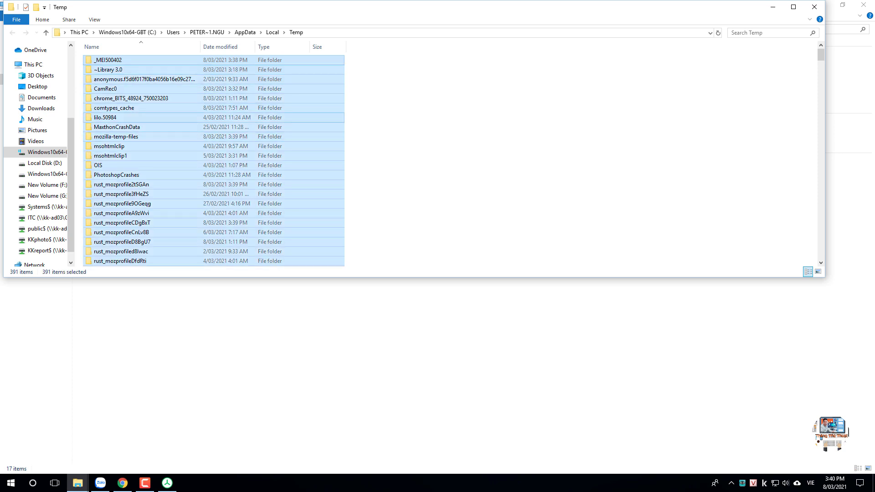
pyautogui.rightClick(247, 120)
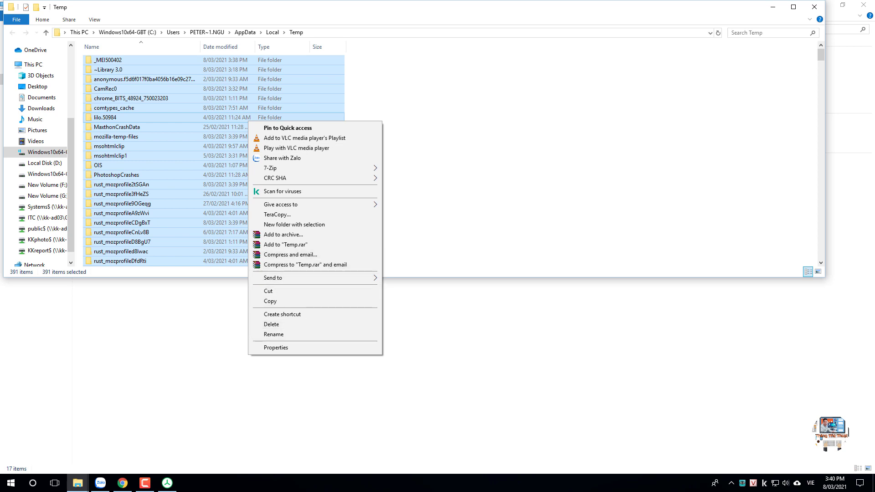
pyautogui.click(424, 182)
pyautogui.hotkey('ctrl', 'a')
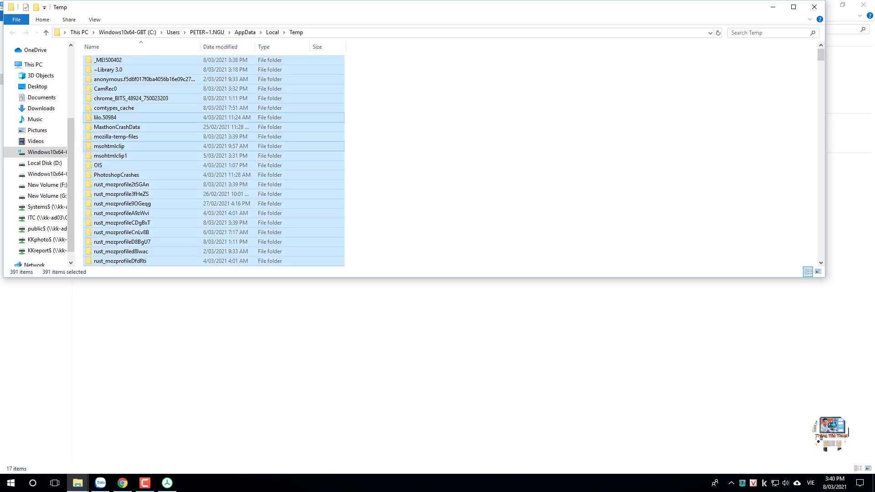
pyautogui.hotkey('shift', 'Delete')
pyautogui.press('Return')
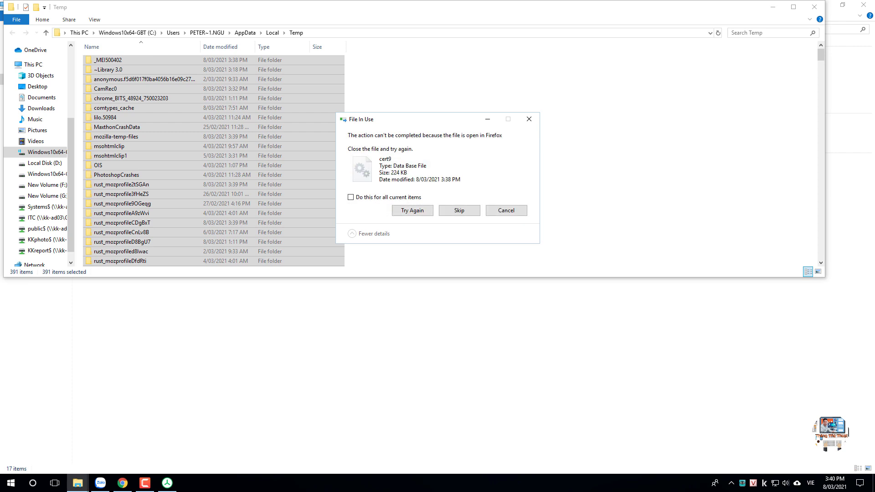
# - Skip the in-use and missing files during the deletion, applying the choice to all current items
pyautogui.click(350, 197)
pyautogui.hotkey('alt', 's')
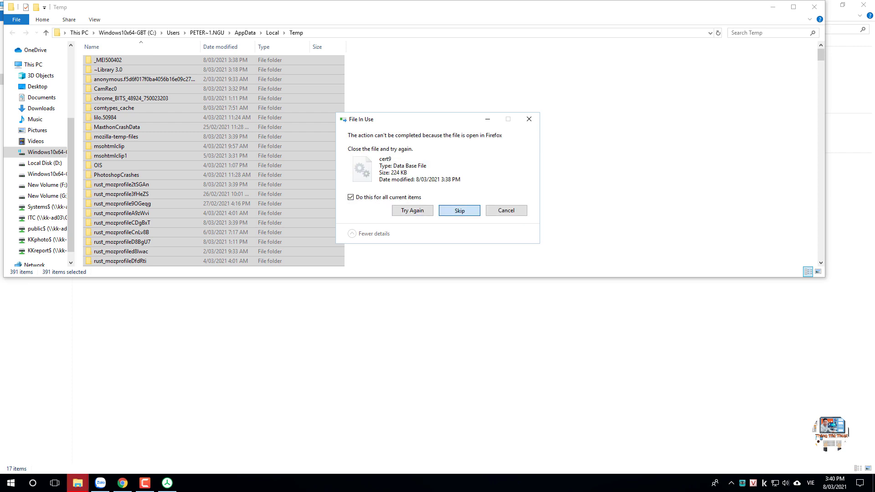
pyautogui.hotkey('alt', 'd')
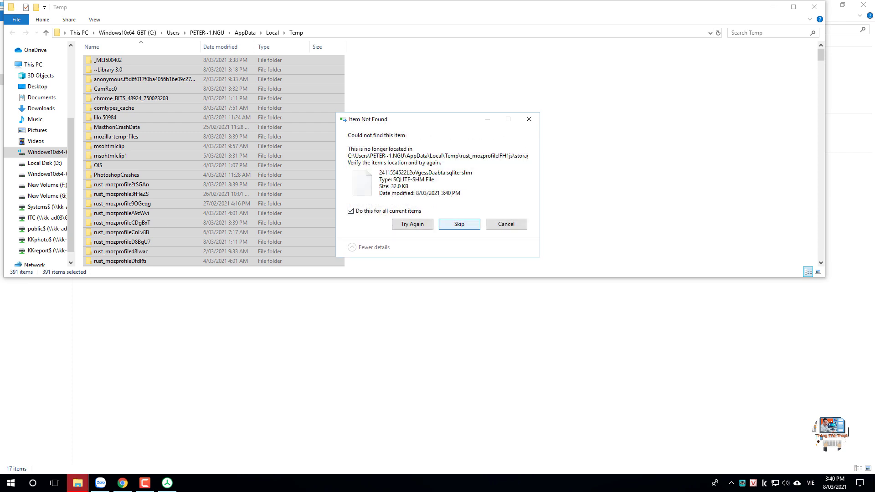
pyautogui.hotkey('alt', 's')
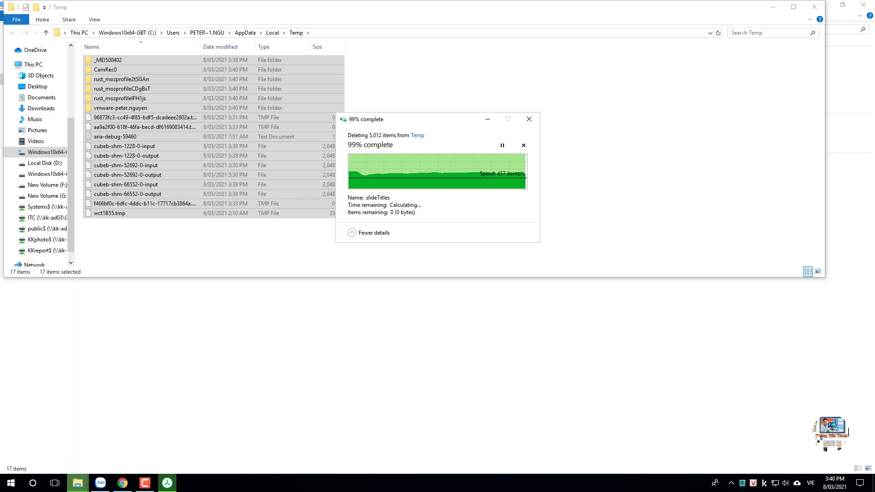
pyautogui.click(536, 243)
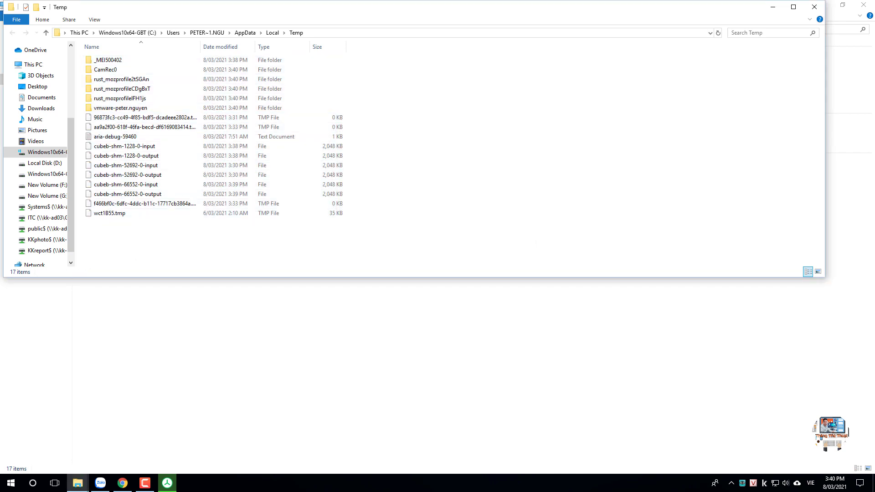
# - Check the combined size of all remaining Temp items in their properties, and close the Temp folder window
pyautogui.moveTo(374, 245); pyautogui.dragTo(109, 59)
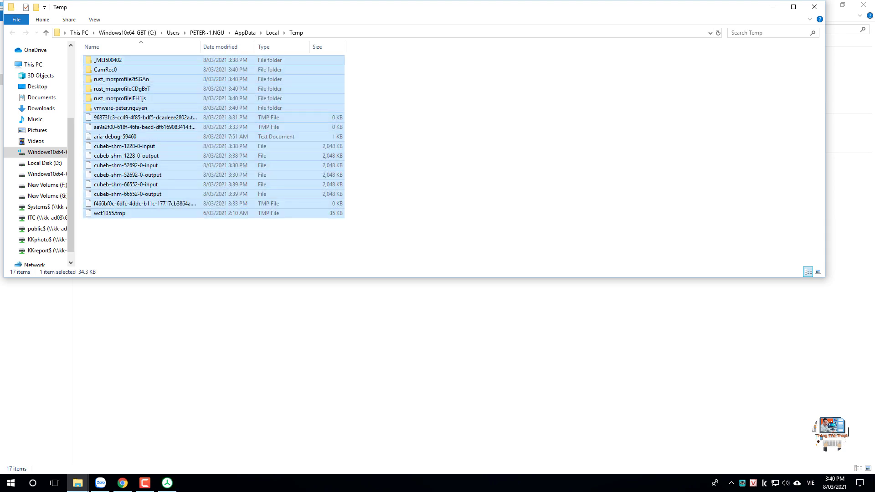
pyautogui.rightClick(109, 59)
pyautogui.click(136, 286)
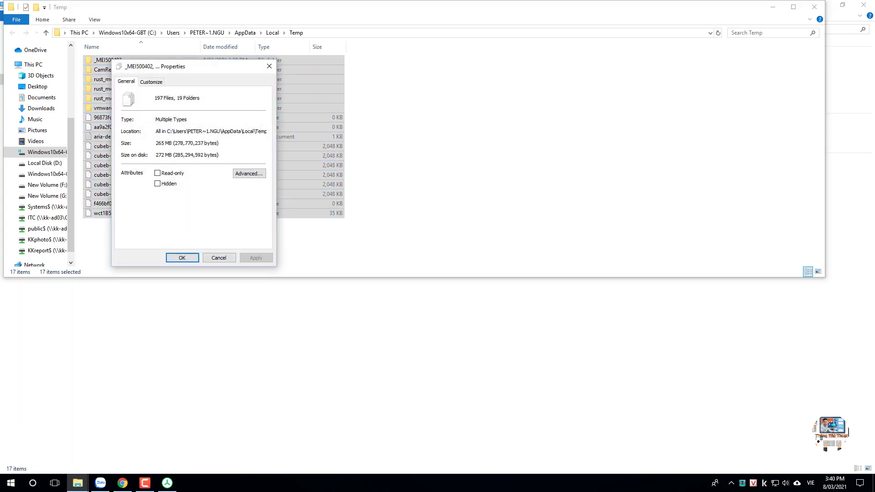
pyautogui.doubleClick(161, 143)
pyautogui.click(181, 155)
pyautogui.click(269, 66)
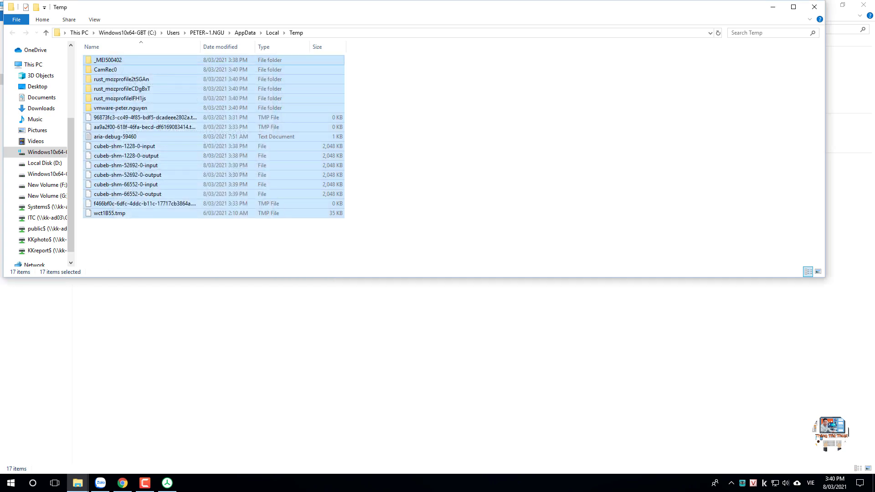
pyautogui.click(437, 145)
pyautogui.click(814, 7)
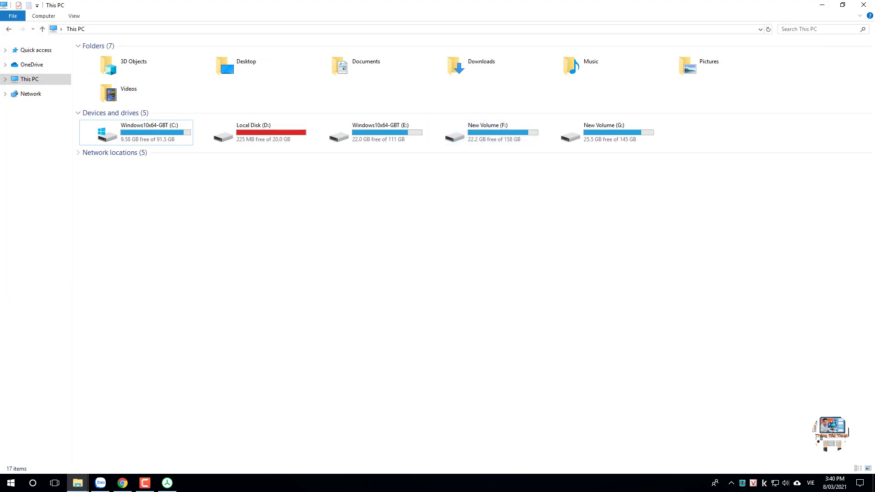
# - Refresh This PC and check the free space shown for the C: drive
pyautogui.rightClick(159, 213)
pyautogui.click(184, 249)
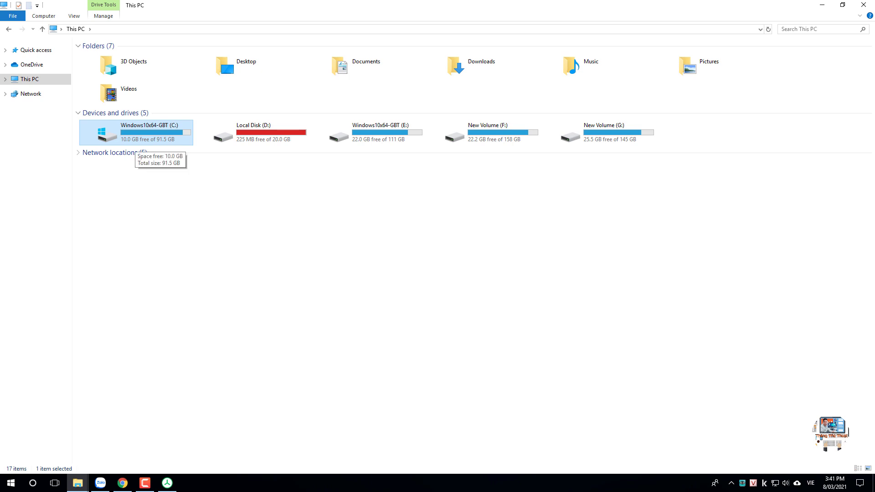
pyautogui.click(196, 197)
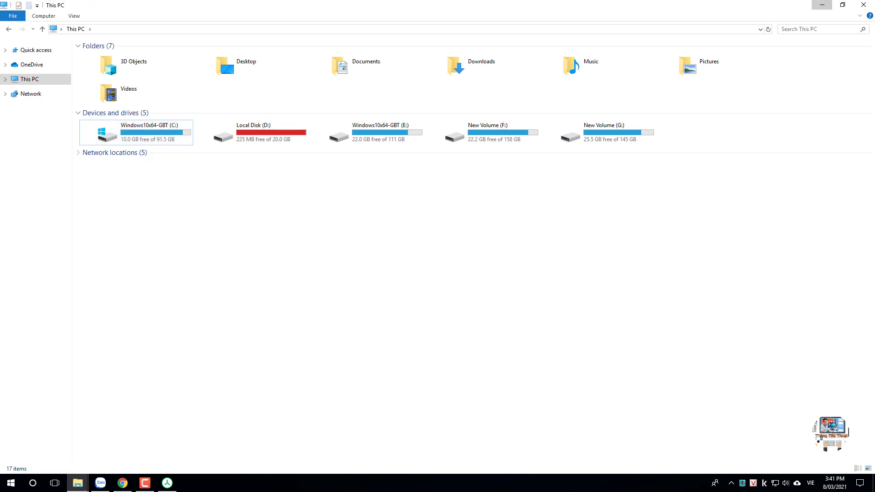
# - Switch to TreeSize Free, collapse the largest user profile folder, and scan the D: drive
pyautogui.click(167, 483)
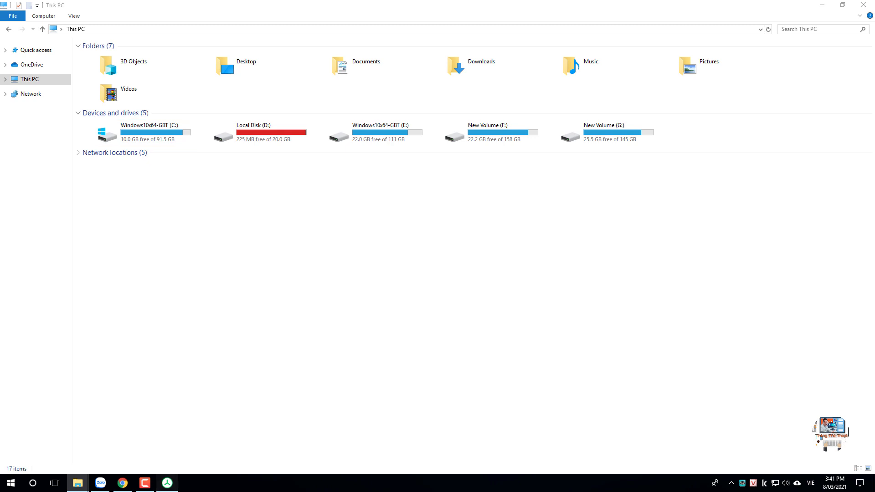
pyautogui.click(228, 136)
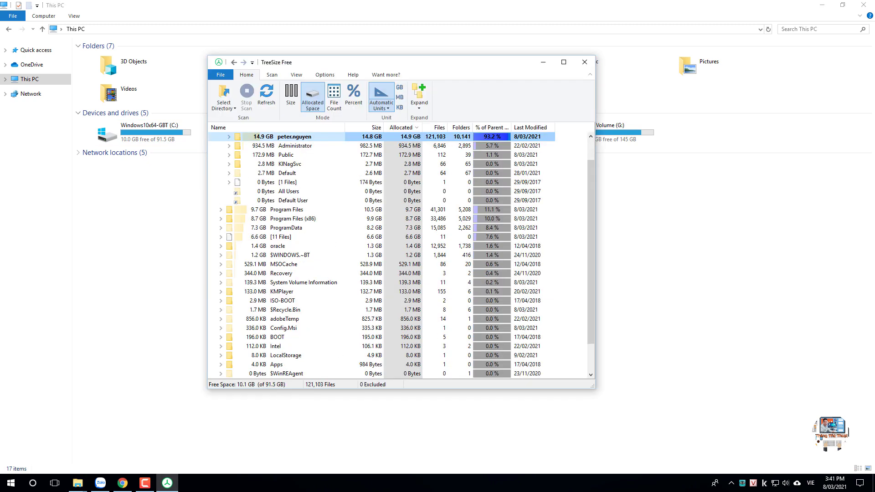
pyautogui.click(224, 103)
pyautogui.click(243, 137)
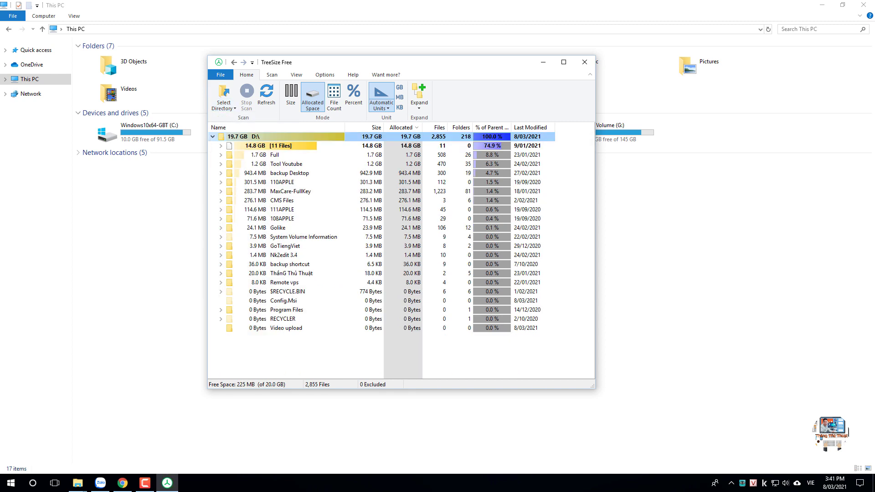
# - Expand the [11 Files] group under D:\ and examine the sizes of its individual files
pyautogui.click(221, 146)
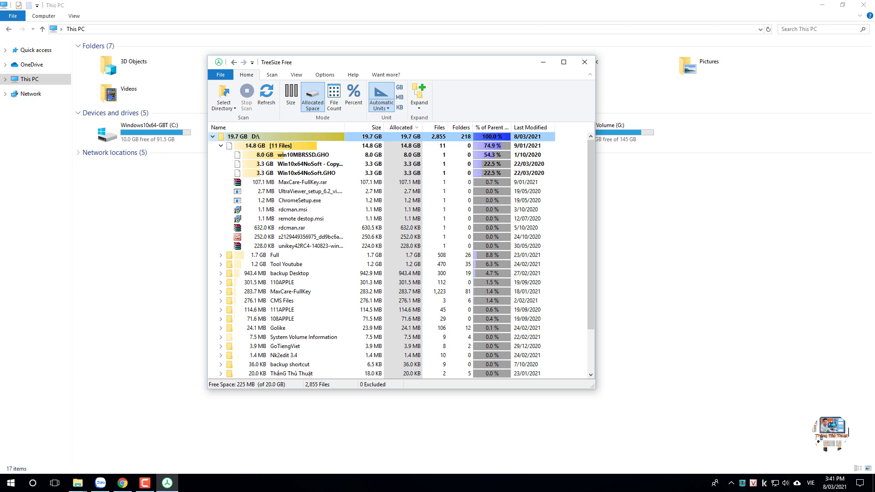
pyautogui.click(303, 182)
pyautogui.click(302, 192)
pyautogui.click(301, 200)
pyautogui.scroll(-1, 300, 200)
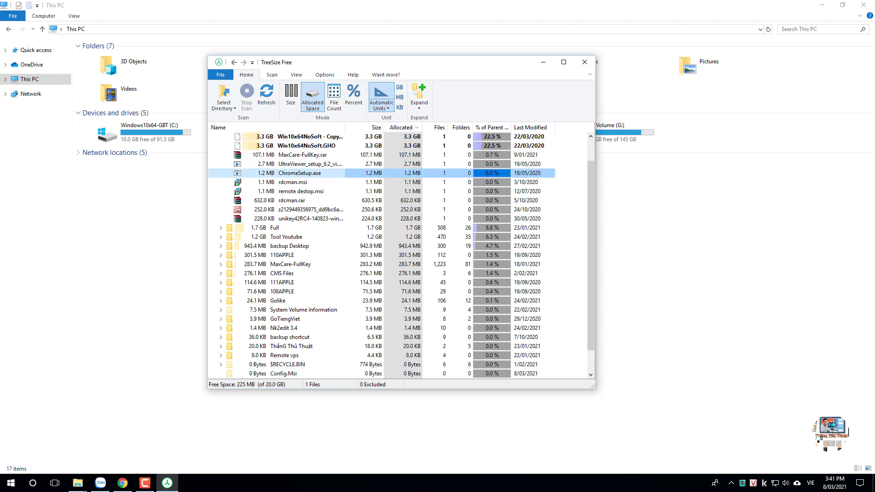
# - Expand the Full and 110APPLE folders on D: and examine the sizes of their contents
pyautogui.click(221, 227)
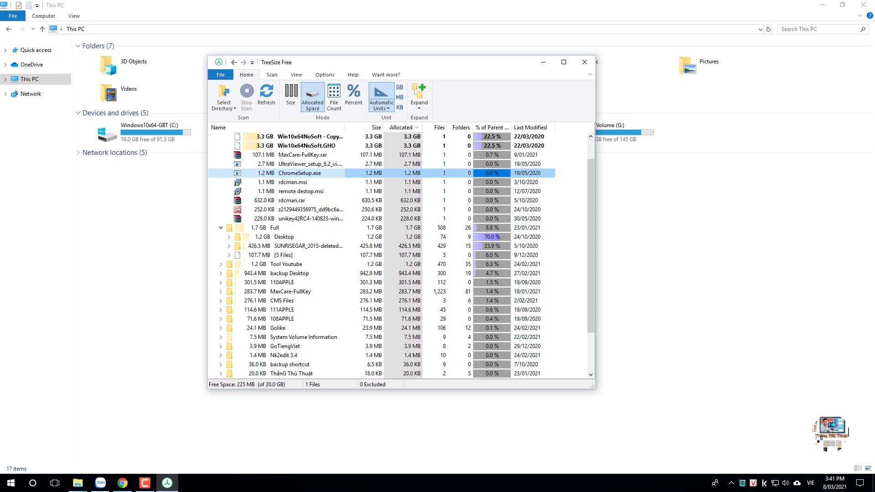
pyautogui.click(221, 283)
pyautogui.scroll(2, 399, 255)
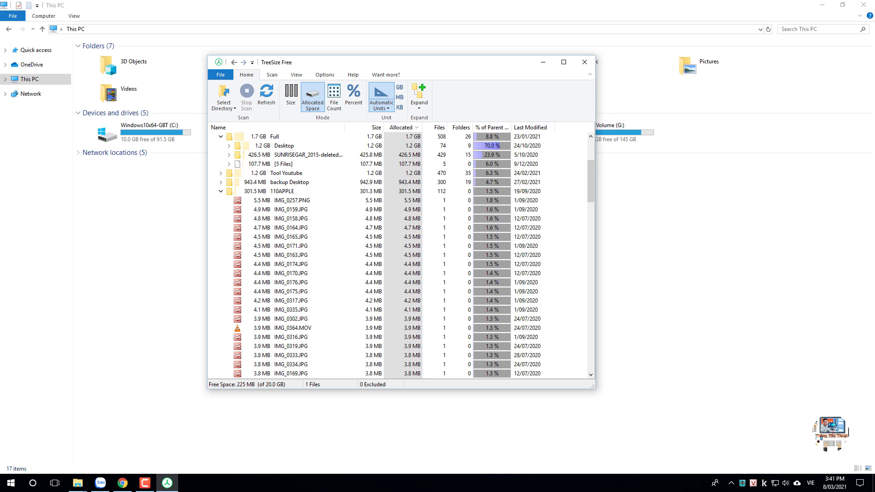
pyautogui.click(292, 328)
pyautogui.scroll(-17, 399, 255)
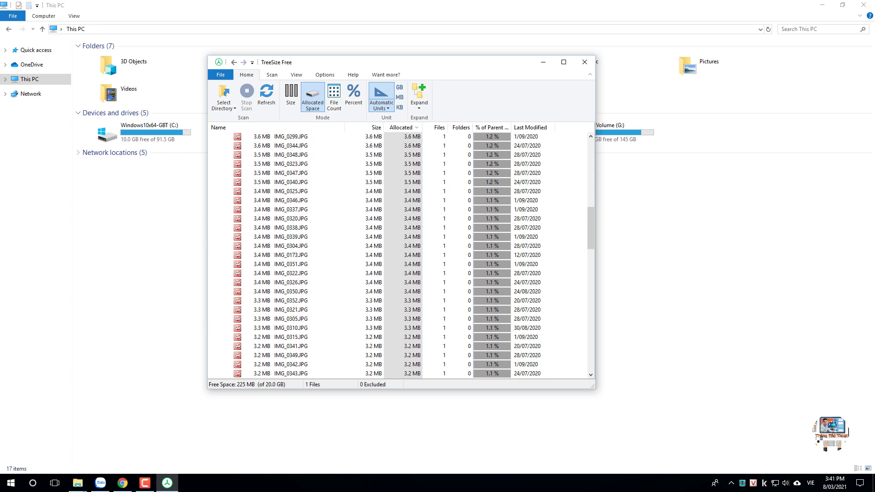
# - Collapse the 110APPLE and Full folders on D: and return to the largest files directly under D:\
pyautogui.scroll(18, 399, 255)
pyautogui.scroll(1, 398, 255)
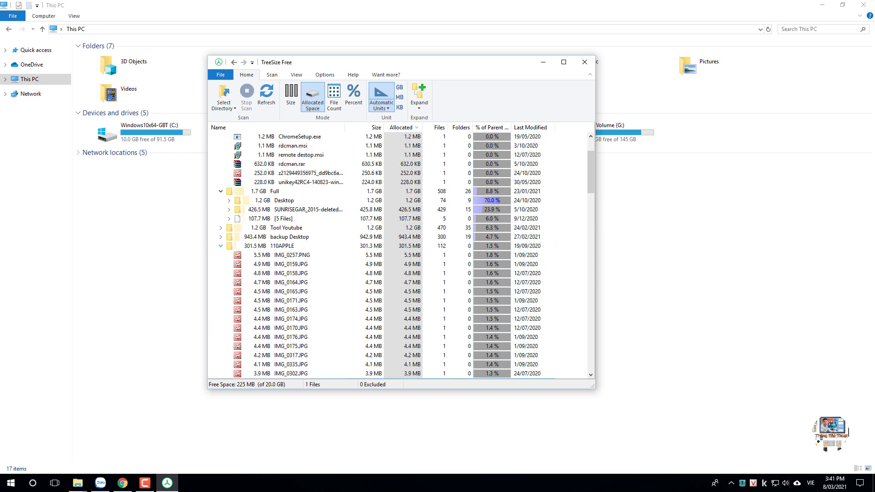
pyautogui.click(221, 246)
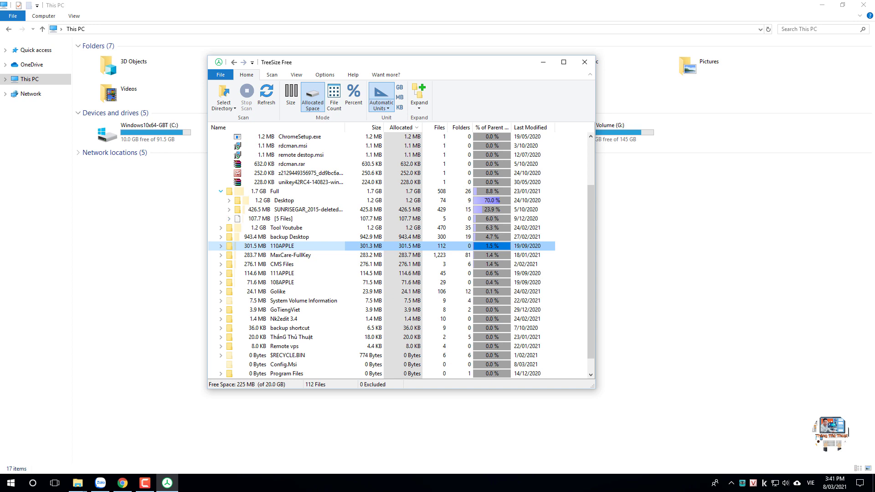
pyautogui.click(221, 191)
pyautogui.scroll(2, 220, 191)
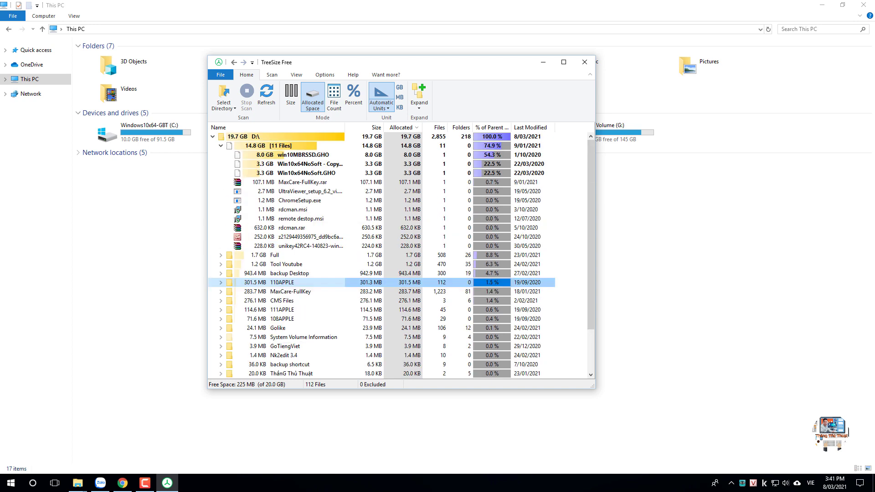
# - Permanently delete the duplicate image Win10x64NoSoft - Copy.GHO from the D: drive
pyautogui.click(306, 173)
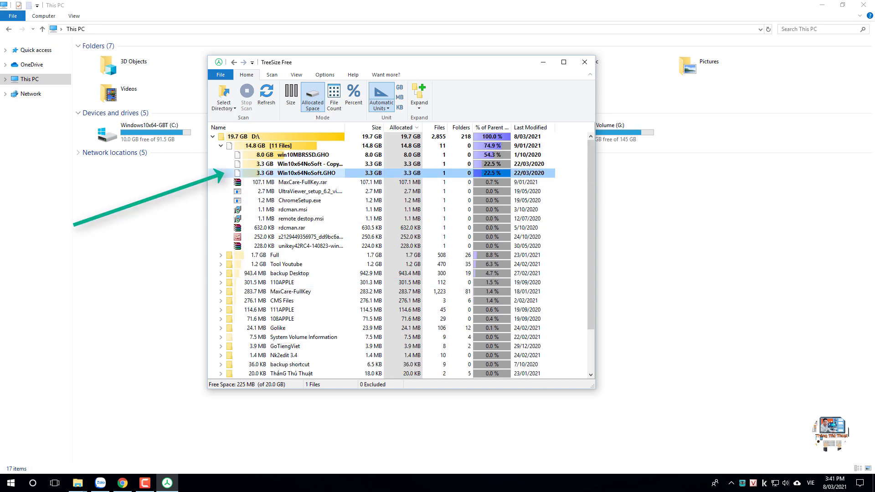
pyautogui.click(309, 164)
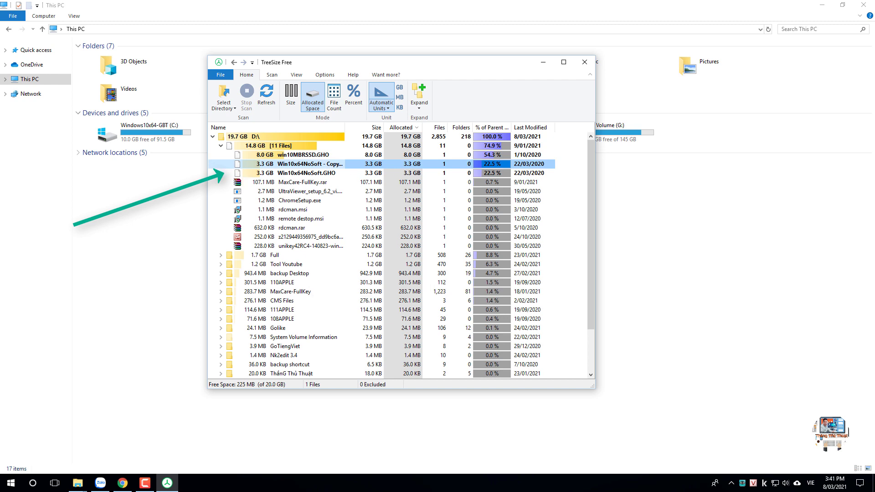
pyautogui.press('F2')
pyautogui.press('Delete')
pyautogui.press('Escape')
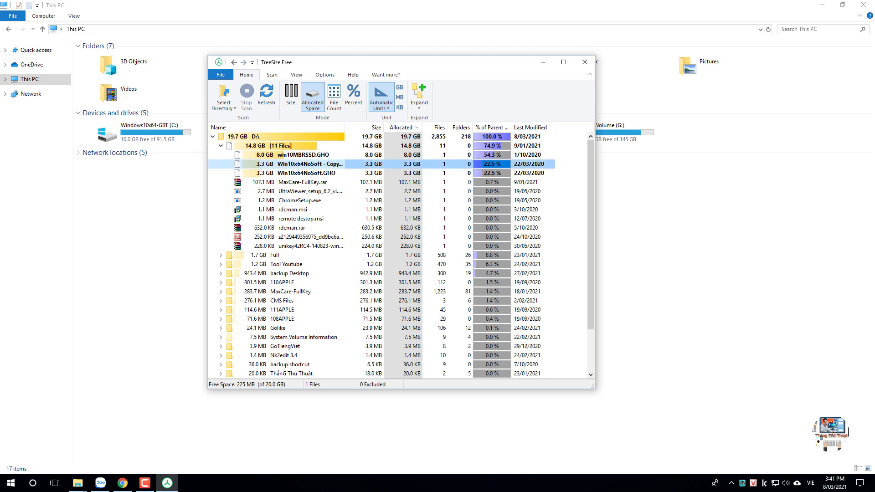
pyautogui.press('Delete')
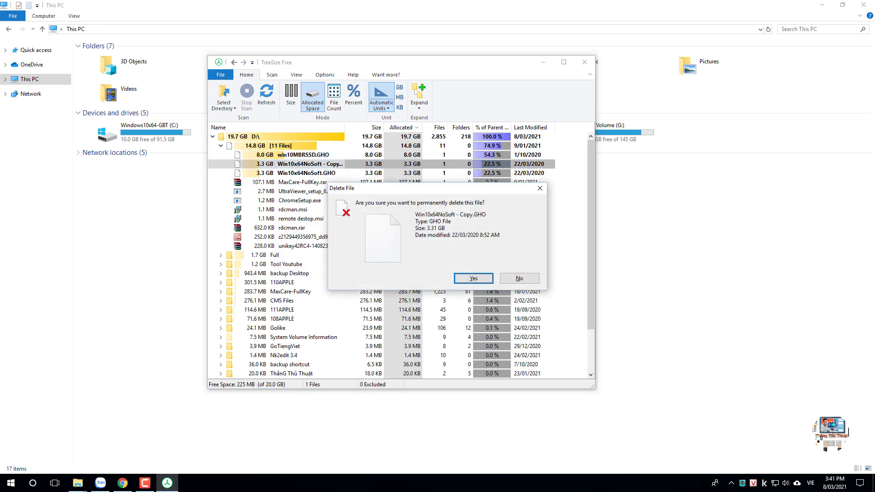
pyautogui.press('Return')
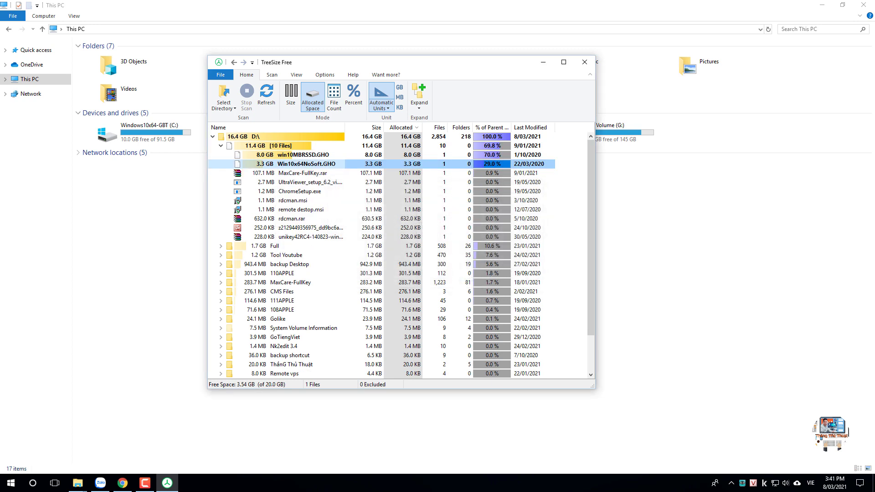
# - Minimize TreeSize Free, refresh This PC, and check the free space shown for the D: drive
pyautogui.click(543, 62)
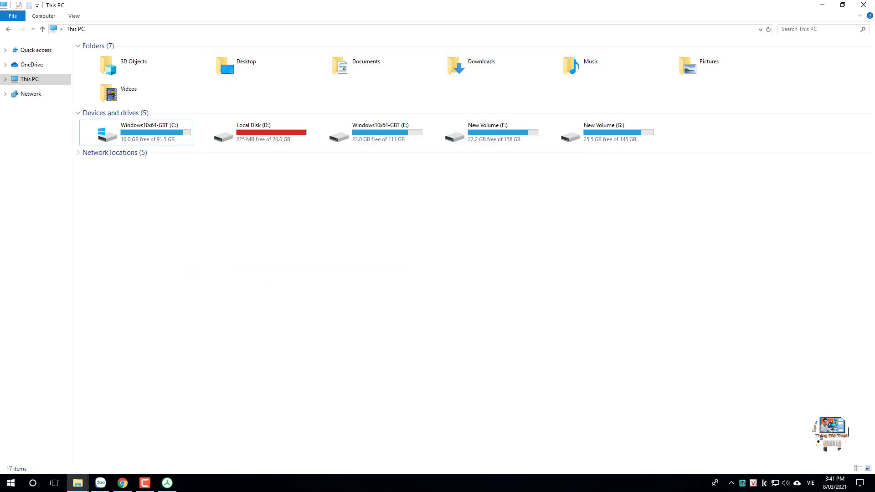
pyautogui.rightClick(321, 194)
pyautogui.click(351, 231)
pyautogui.click(259, 136)
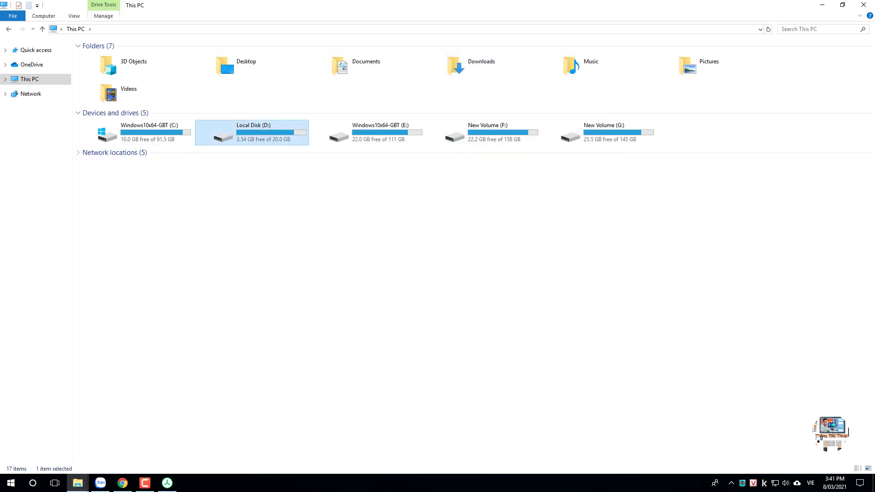
pyautogui.rightClick(269, 218)
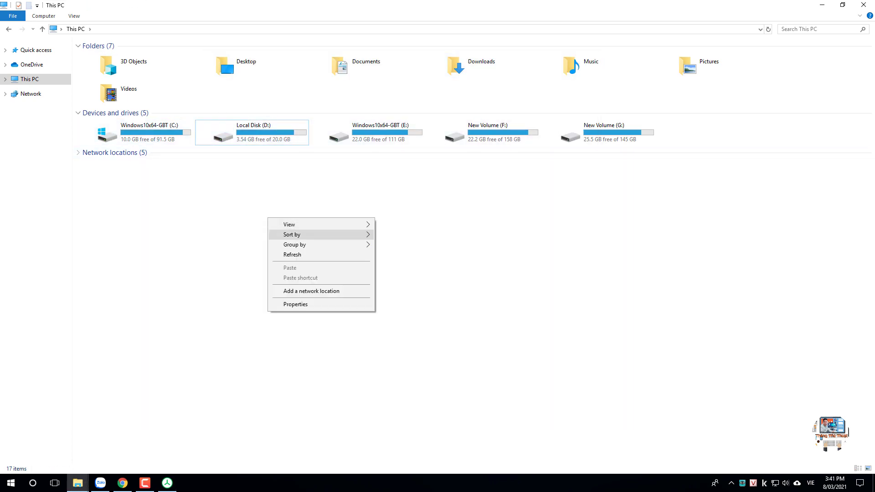
pyautogui.click(292, 254)
# - Close TreeSize Free, switch to Chrome, and open youtube.com in a new tab
pyautogui.click(167, 482)
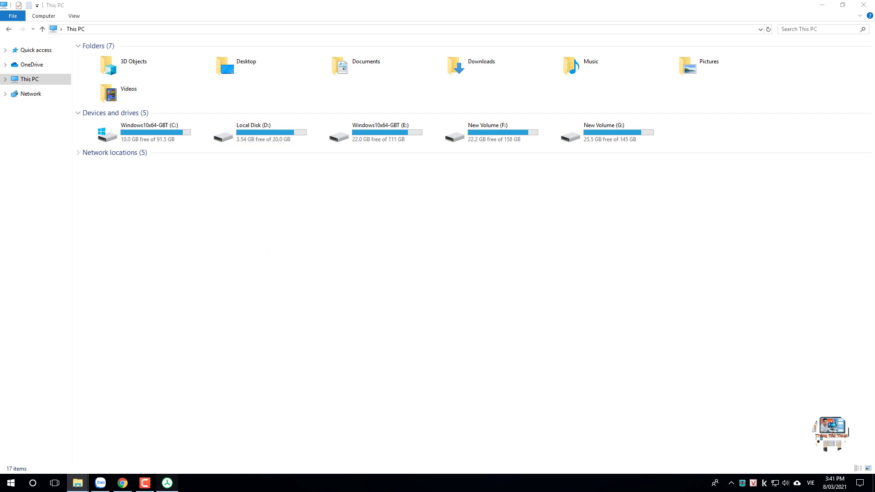
pyautogui.click(585, 61)
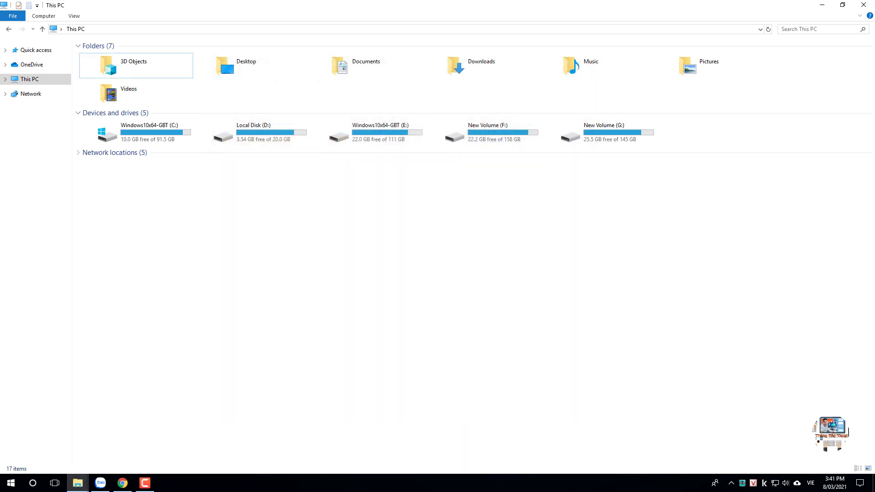
pyautogui.click(122, 483)
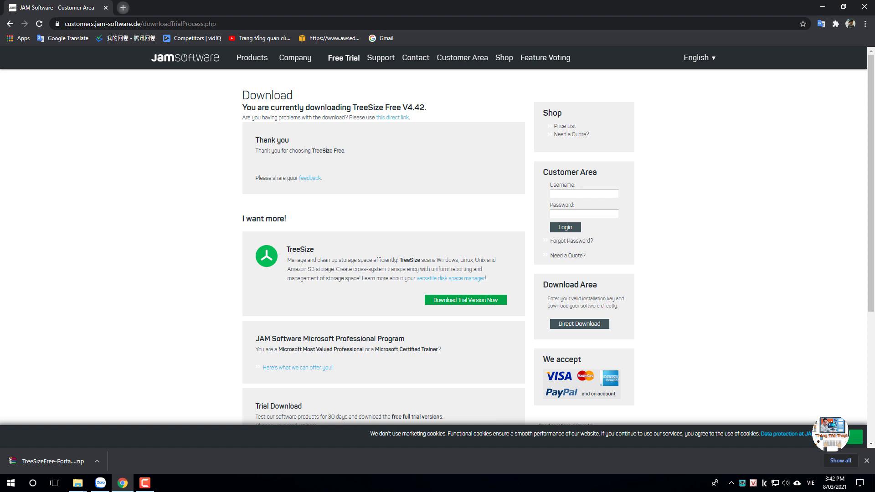
pyautogui.click(123, 8)
pyautogui.write('youtube.com')
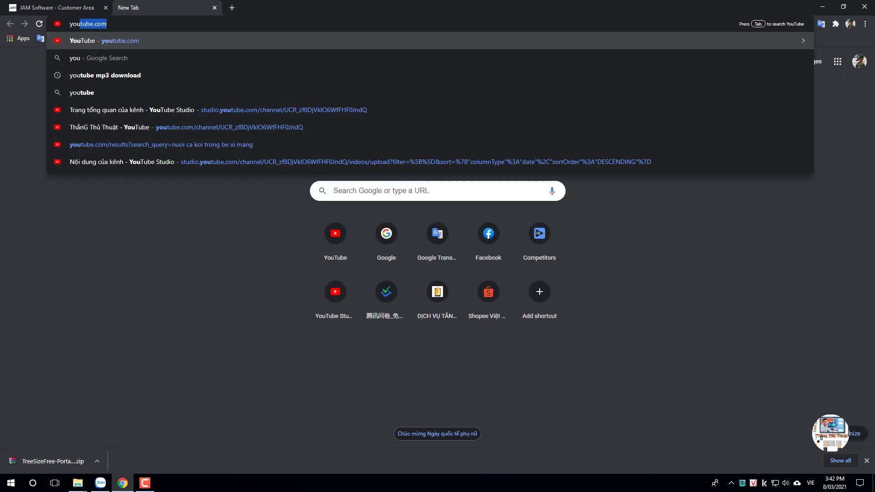
pyautogui.press('Return')
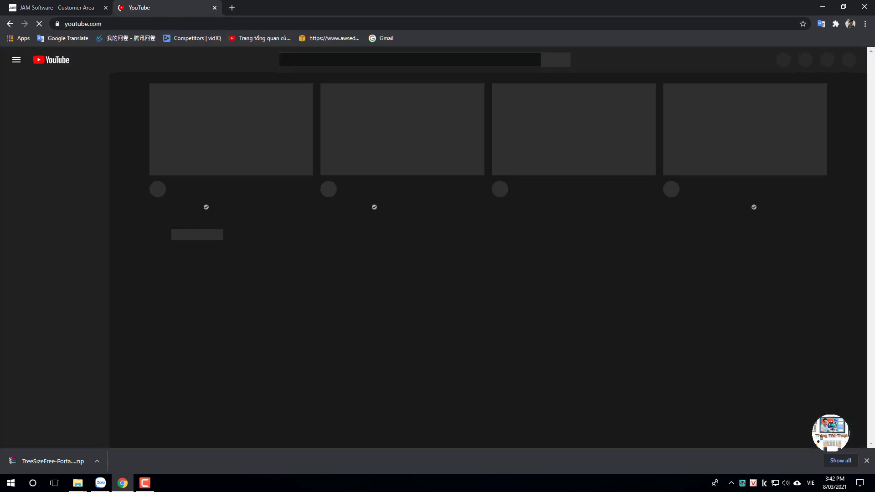
# - Search YouTube for "thắng thủ thuật" and open the ThắnG Thủ Thuật channel page
pyautogui.write('th')
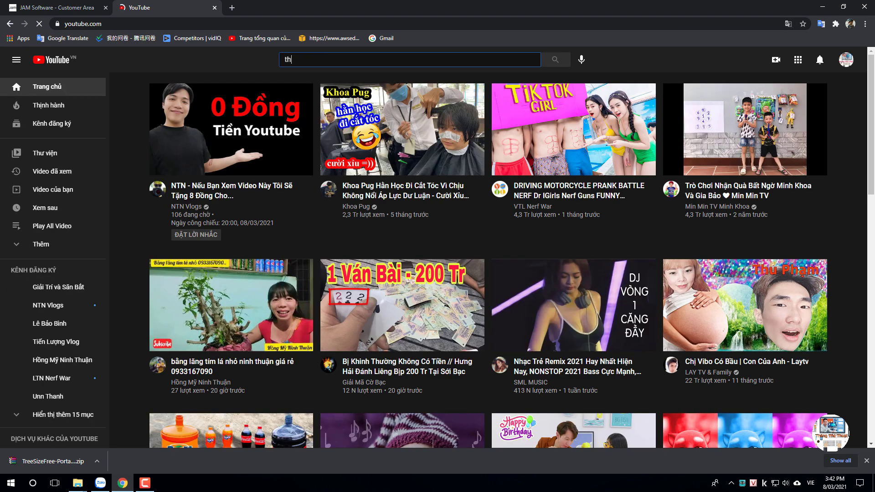
pyautogui.write('ắng thủ thuật')
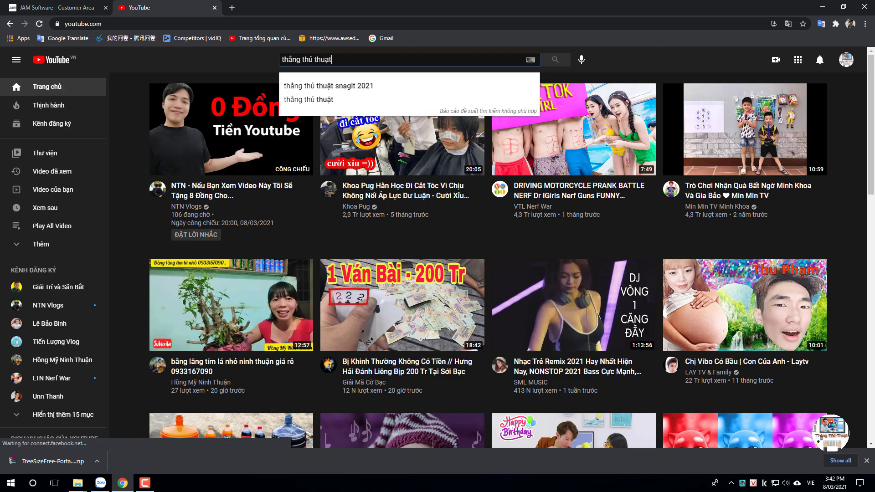
pyautogui.press('Return')
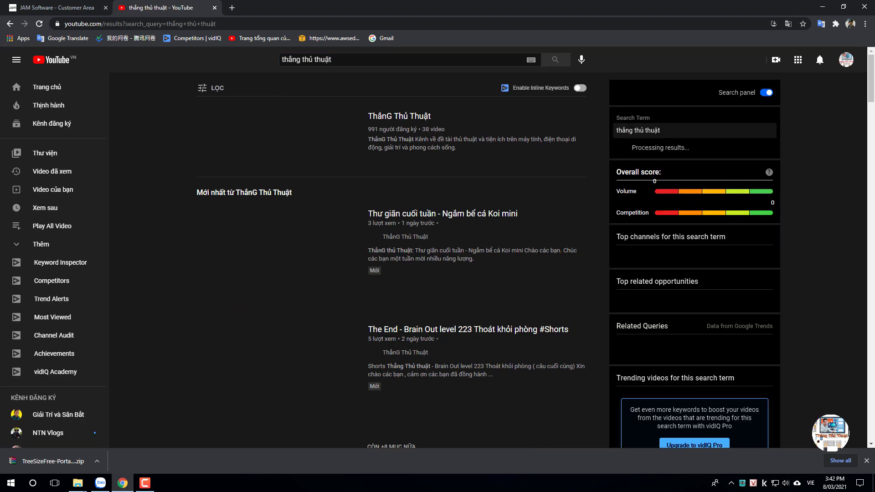
pyautogui.click(399, 116)
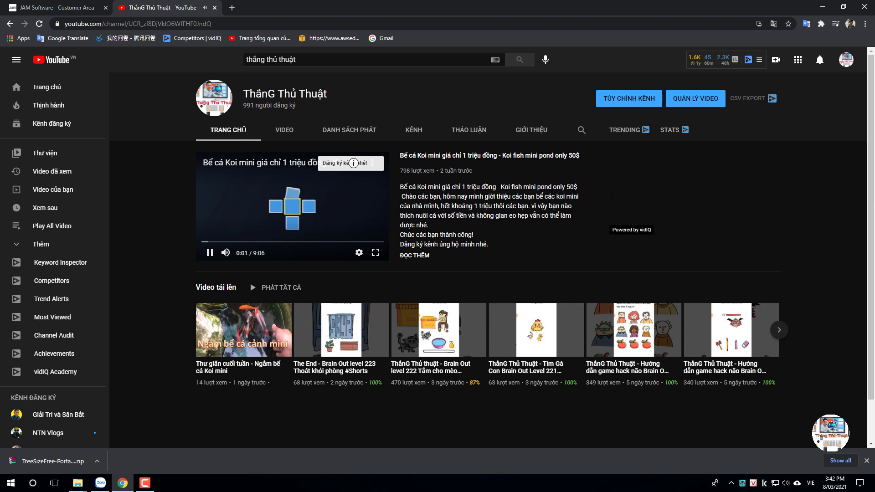
pyautogui.scroll(-1, 492, 246)
pyautogui.scroll(1, 491, 255)
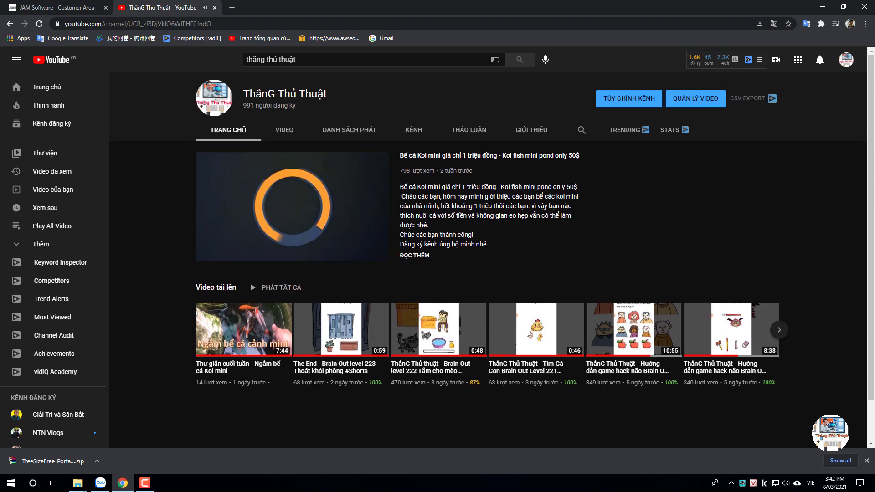